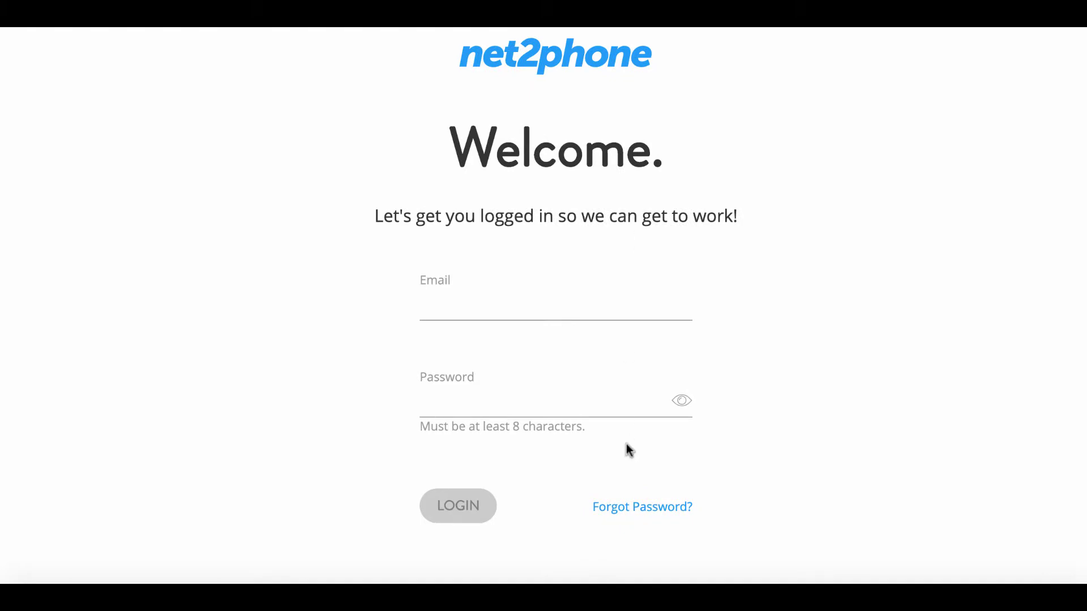
Request a password reset link for the account e-mail via Forgot Password
left_click(626, 509)
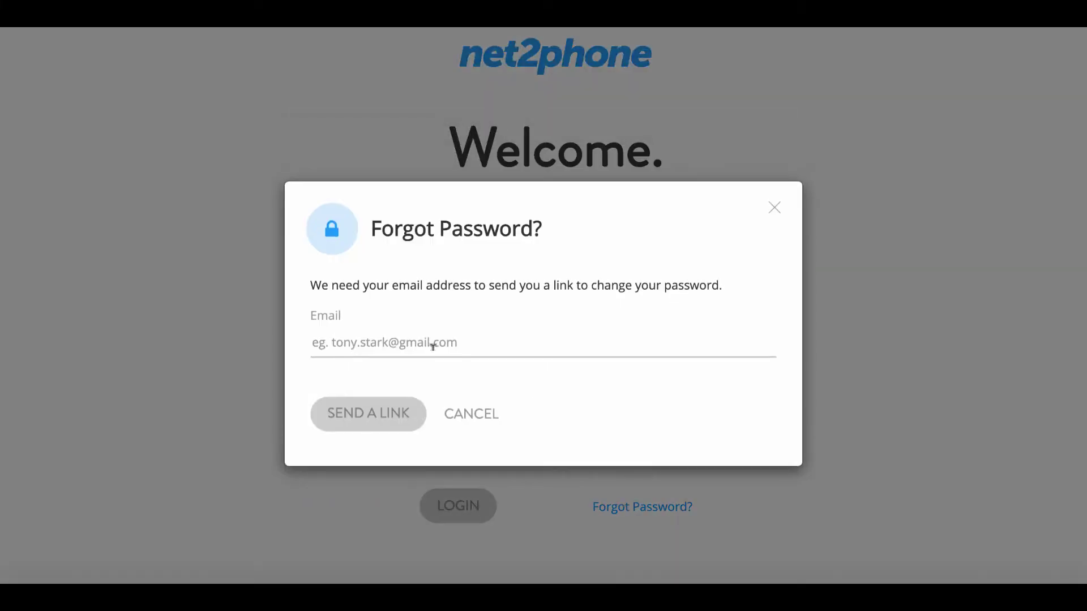
left_click(327, 334)
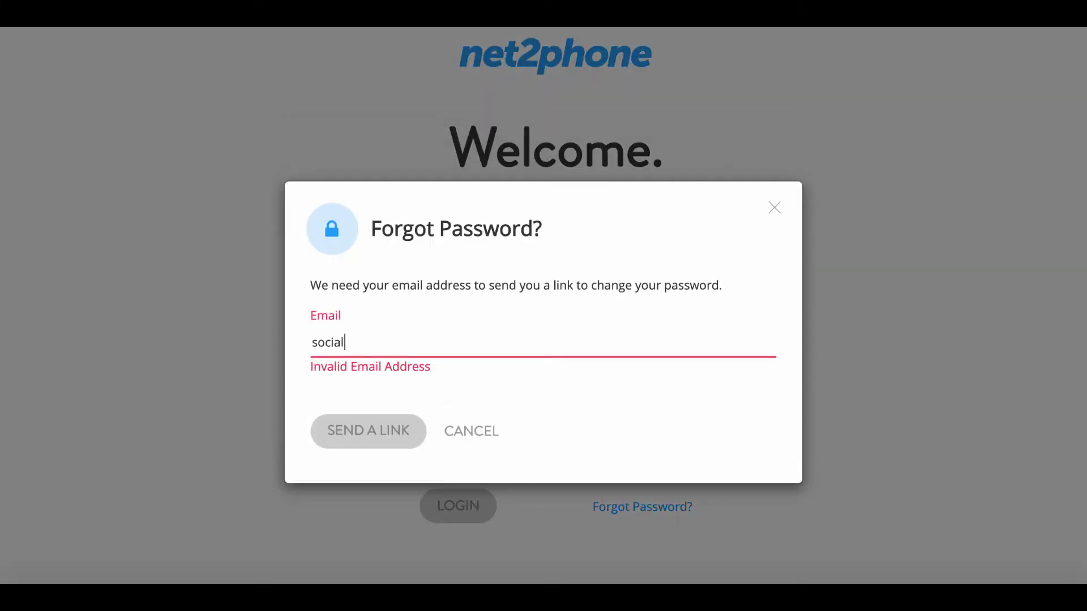
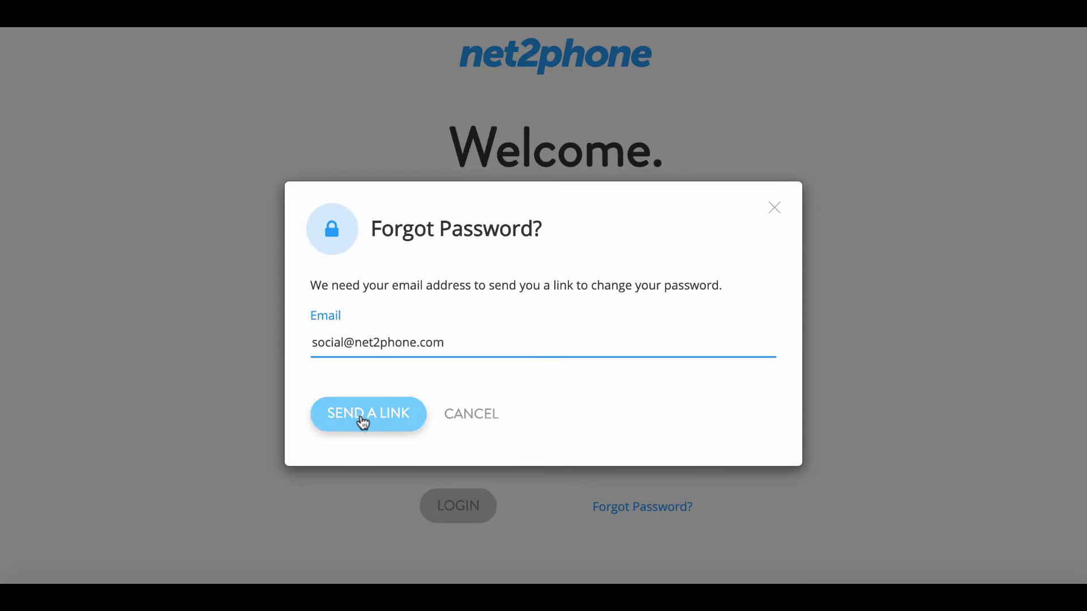
left_click(361, 413)
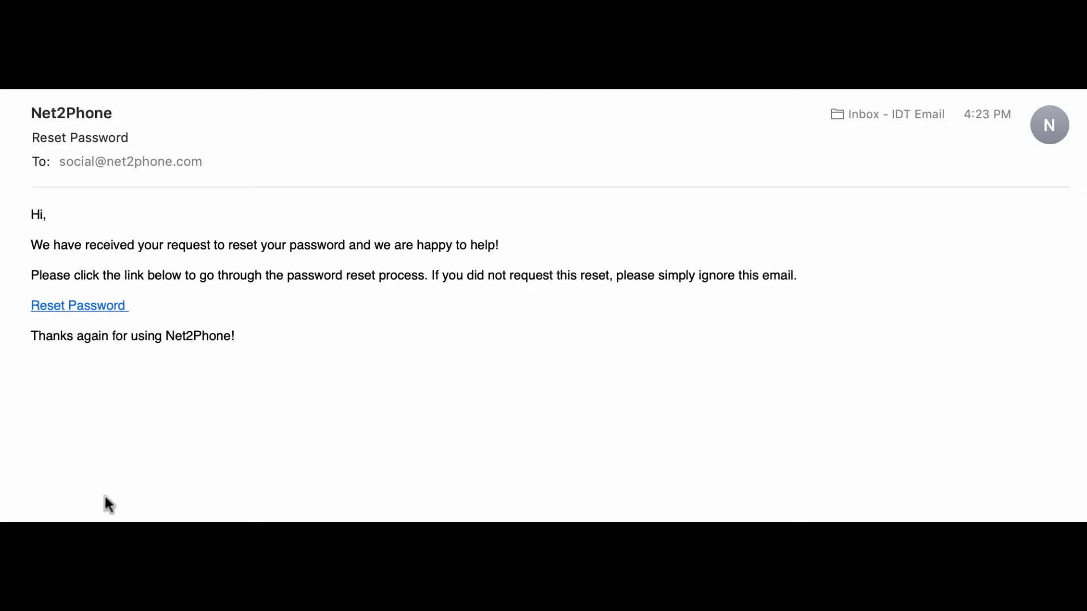
Follow the reset link and save a new account password of at least 8 characters
left_click(61, 306)
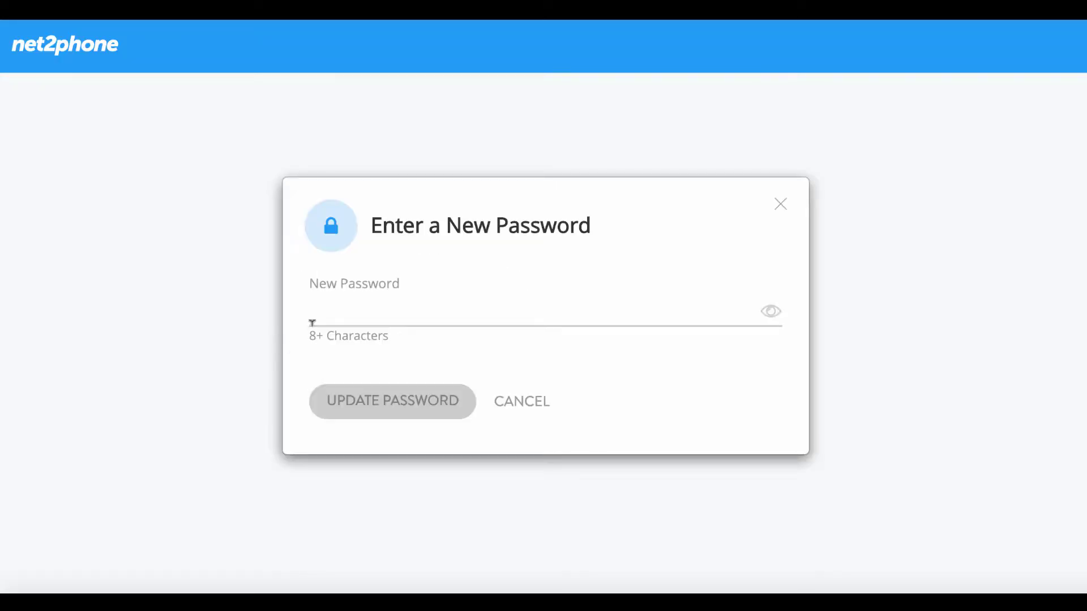
type("******")
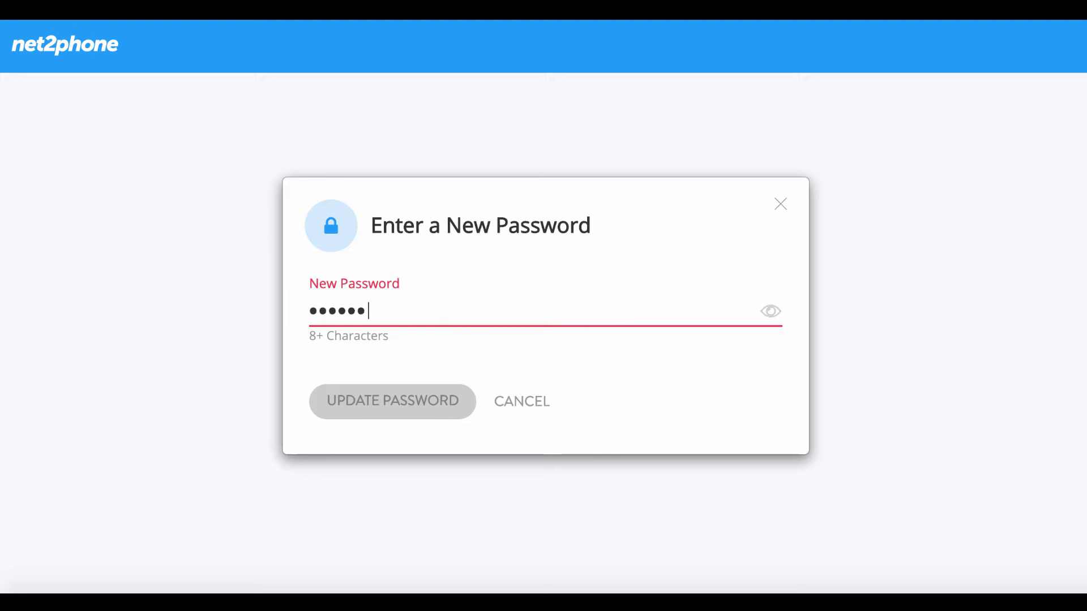
type("**")
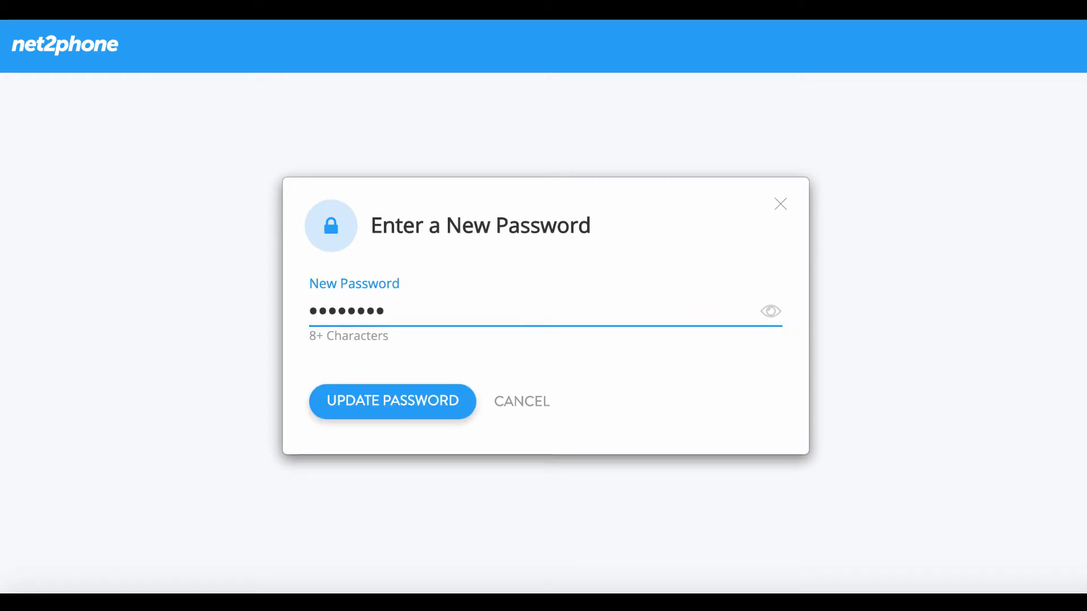
type("*")
left_click(383, 408)
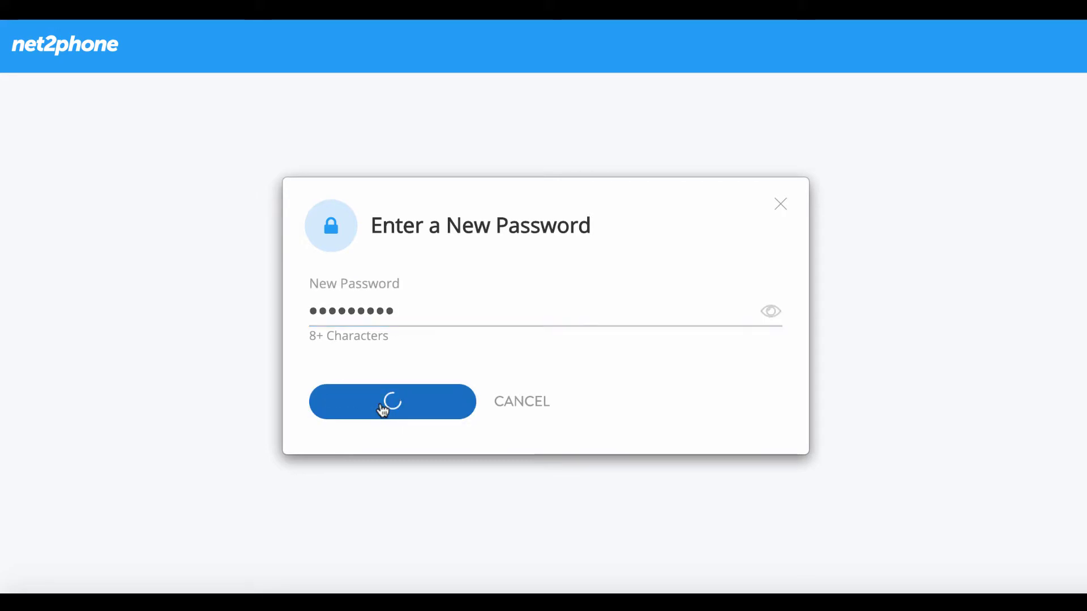
Log in with the account e-mail and the new password
left_click(451, 301)
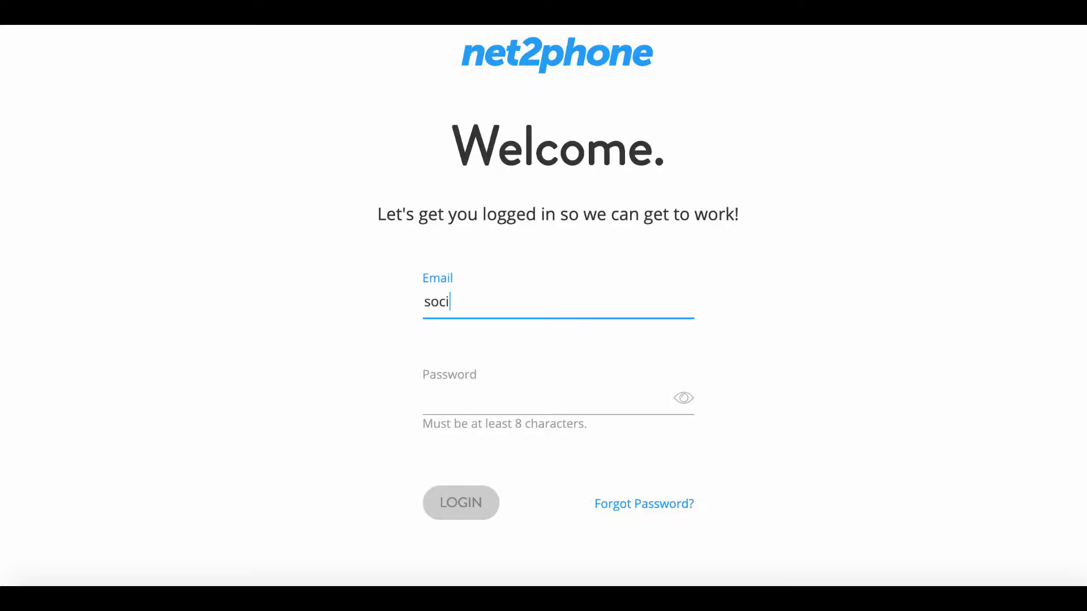
left_click(466, 376)
type("******")
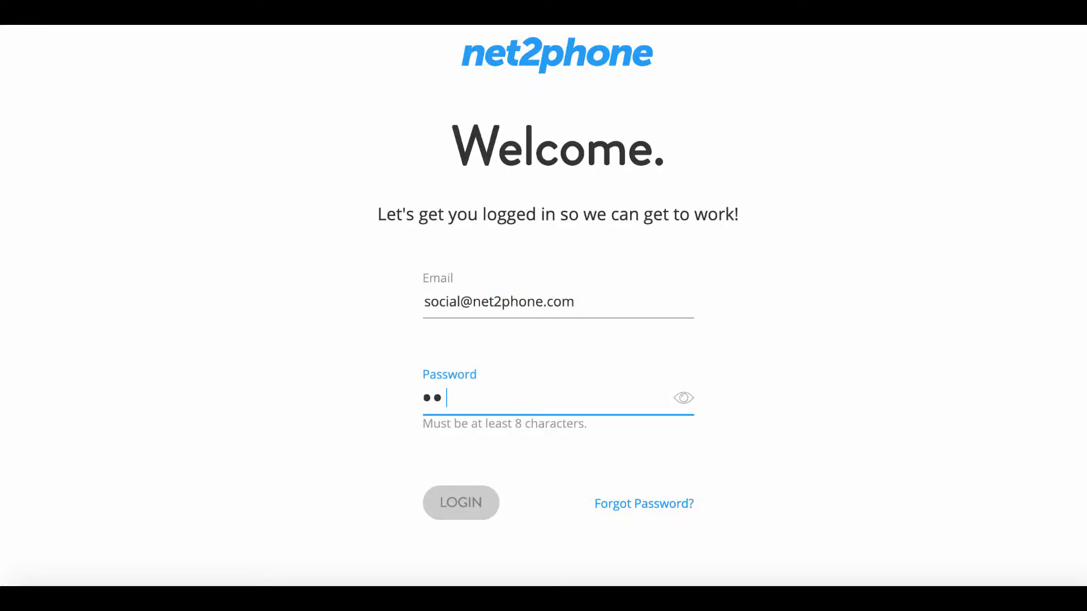
type("***")
left_click(466, 507)
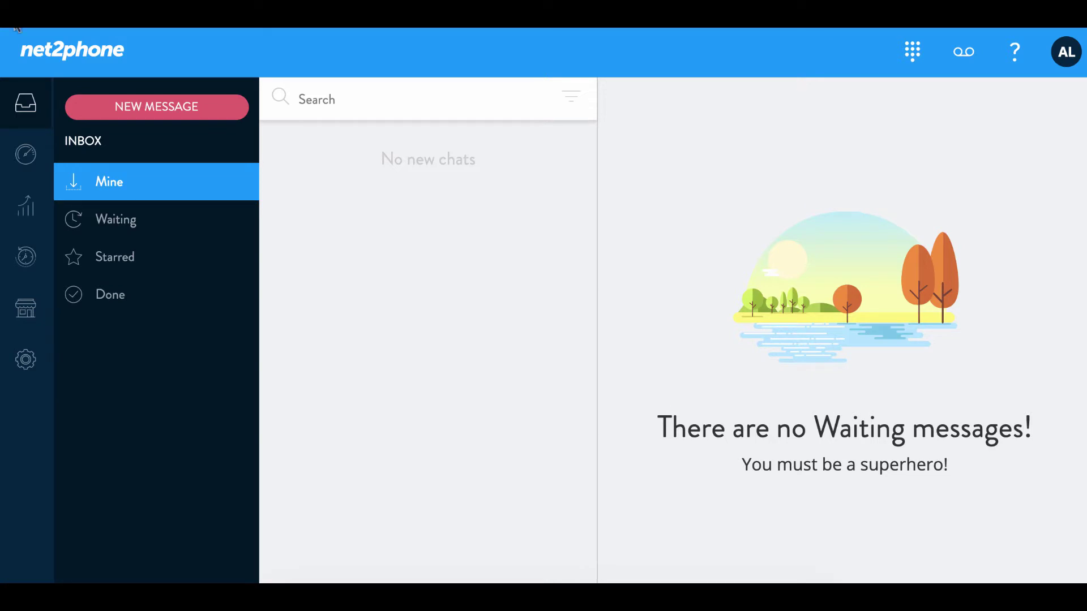
Open the Company section's Team Members page
left_click(25, 317)
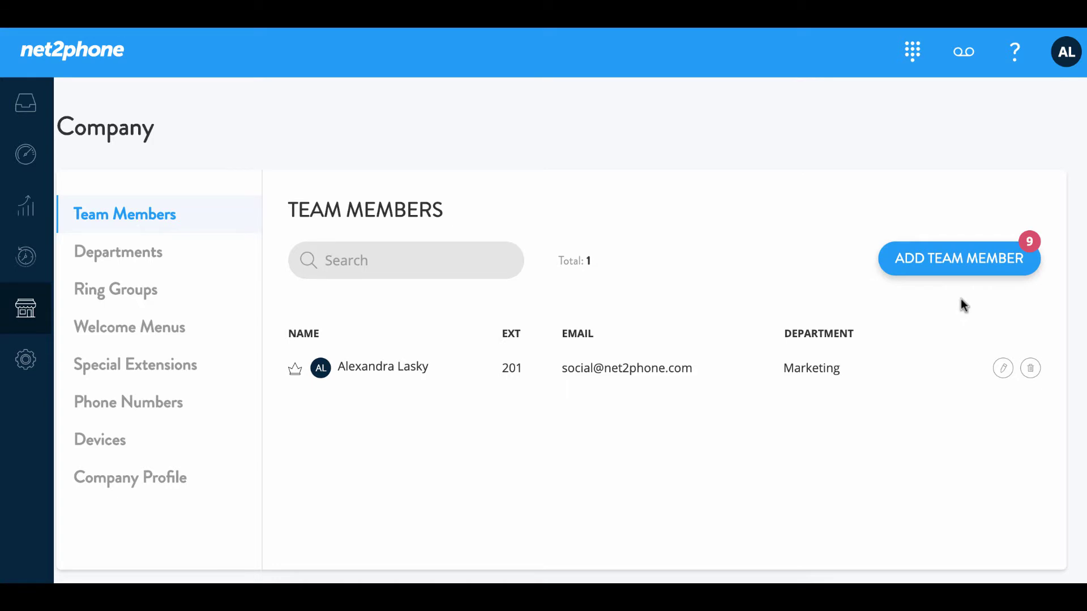
Start a new team member and enter the member's full name and e-mail
left_click(954, 263)
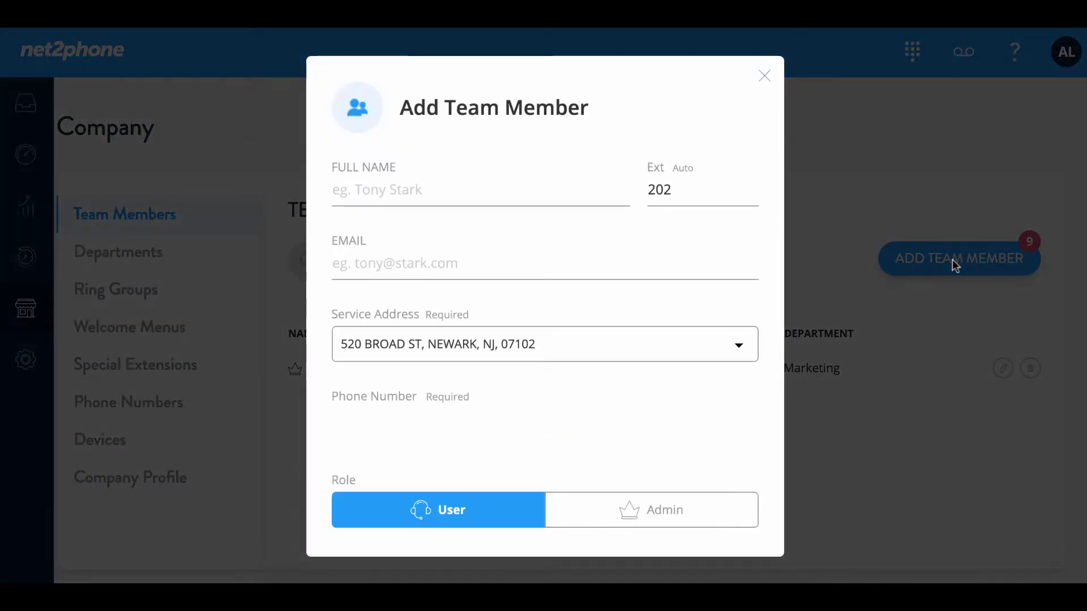
left_click(402, 188)
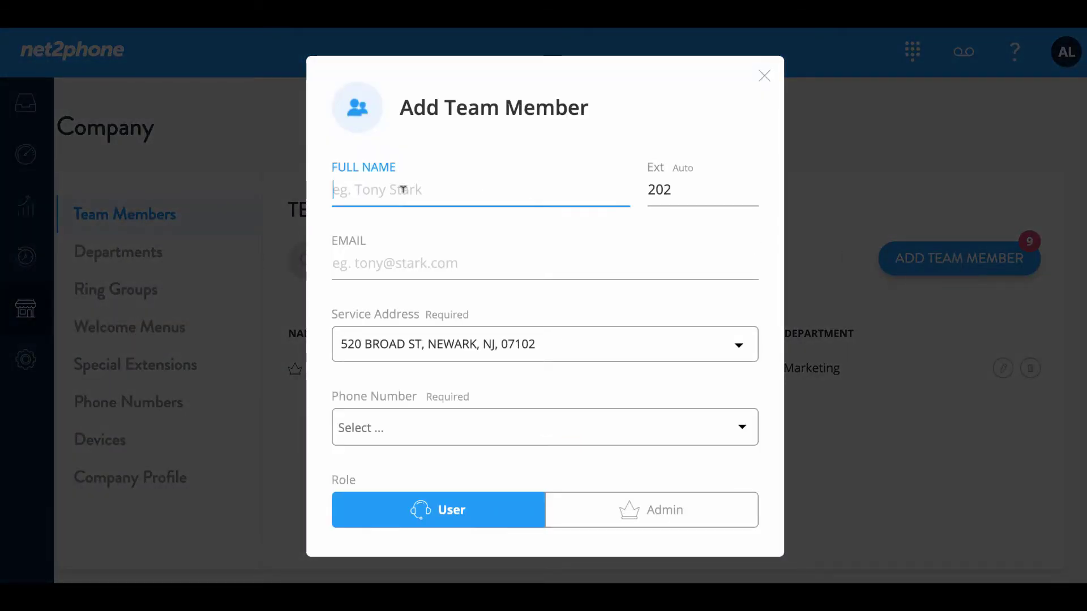
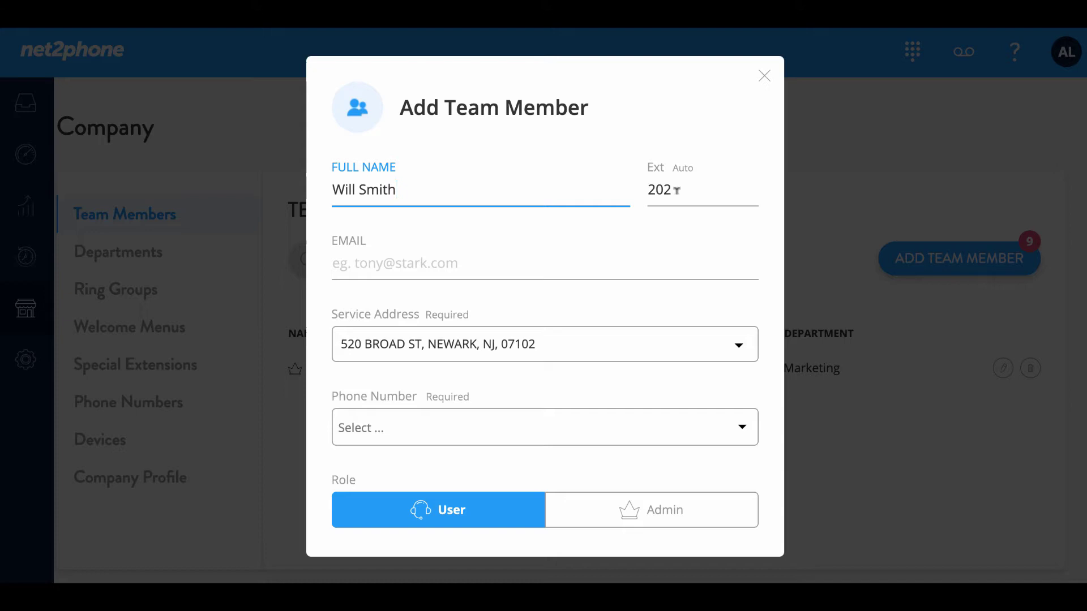
left_click(410, 258)
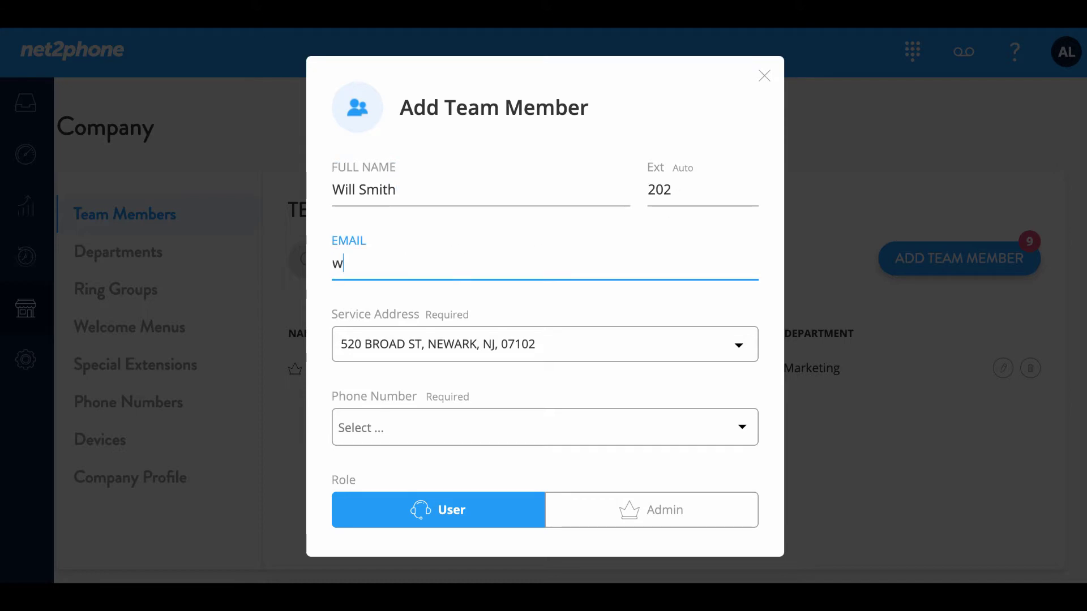
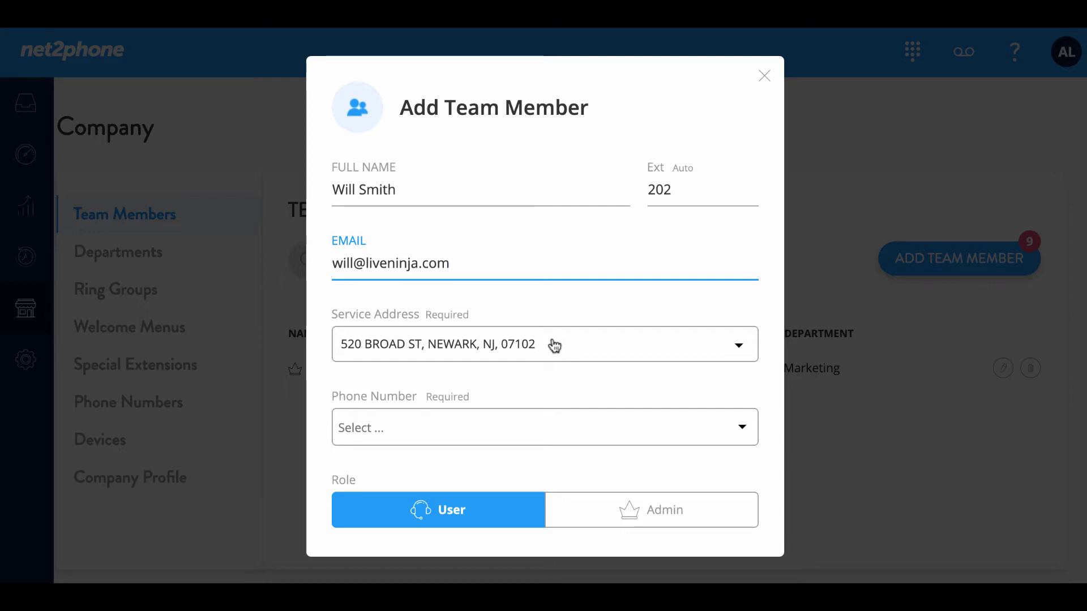
Begin adding a new service address, then cancel it to keep the Newark address
left_click(555, 346)
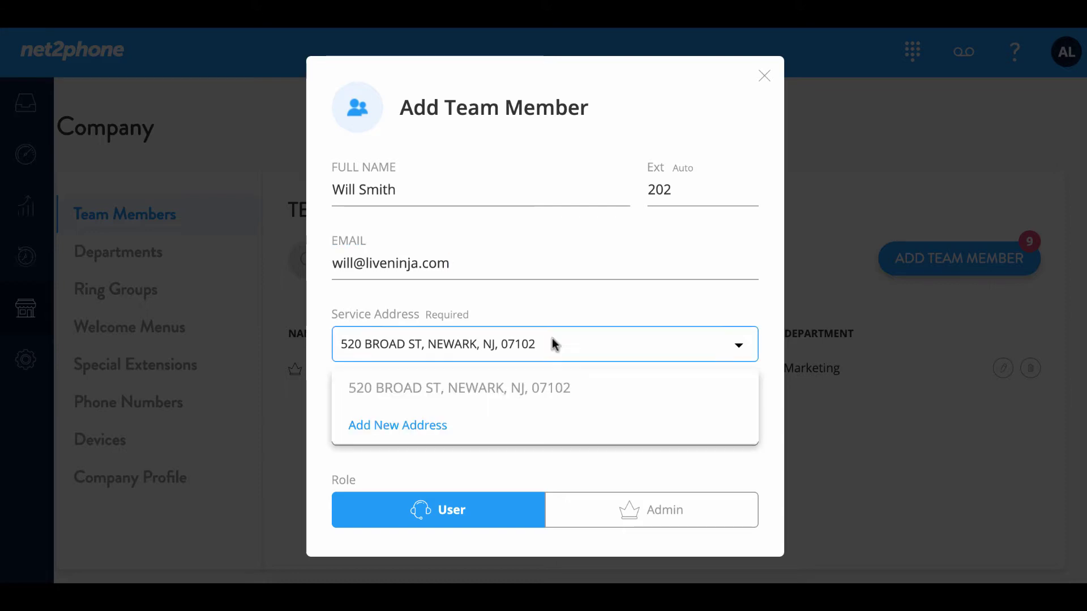
left_click(398, 437)
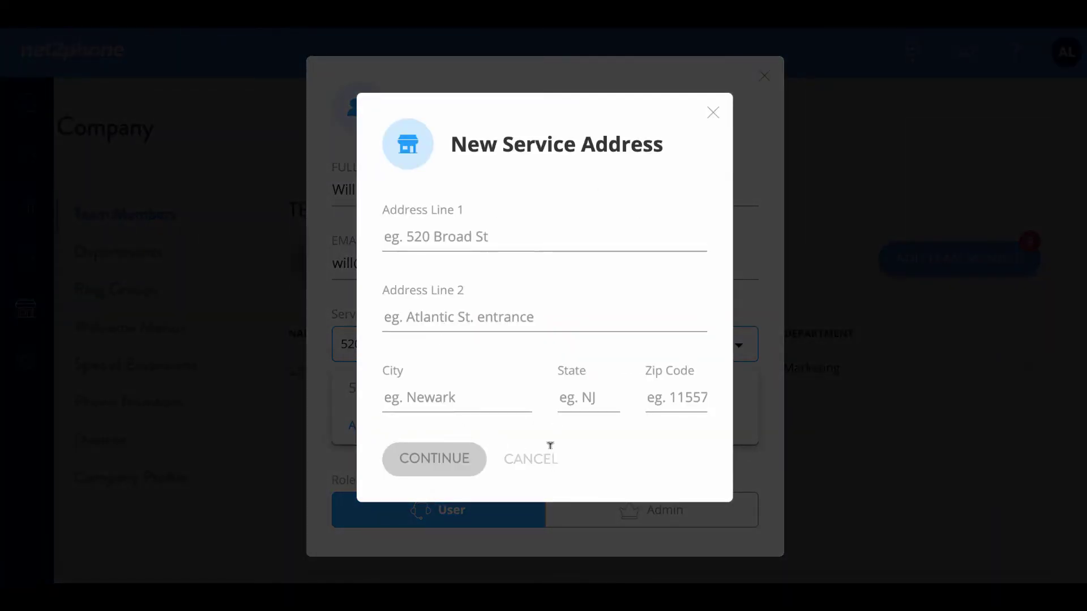
left_click(712, 114)
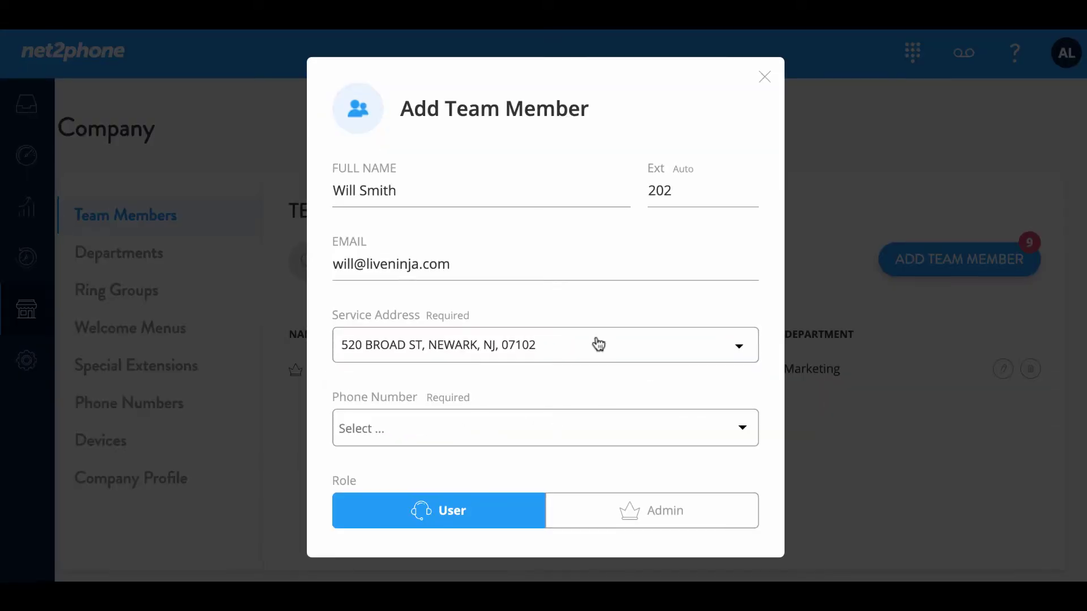
Search area code 973, pick an available number, and add it as the member's phone number
left_click(739, 430)
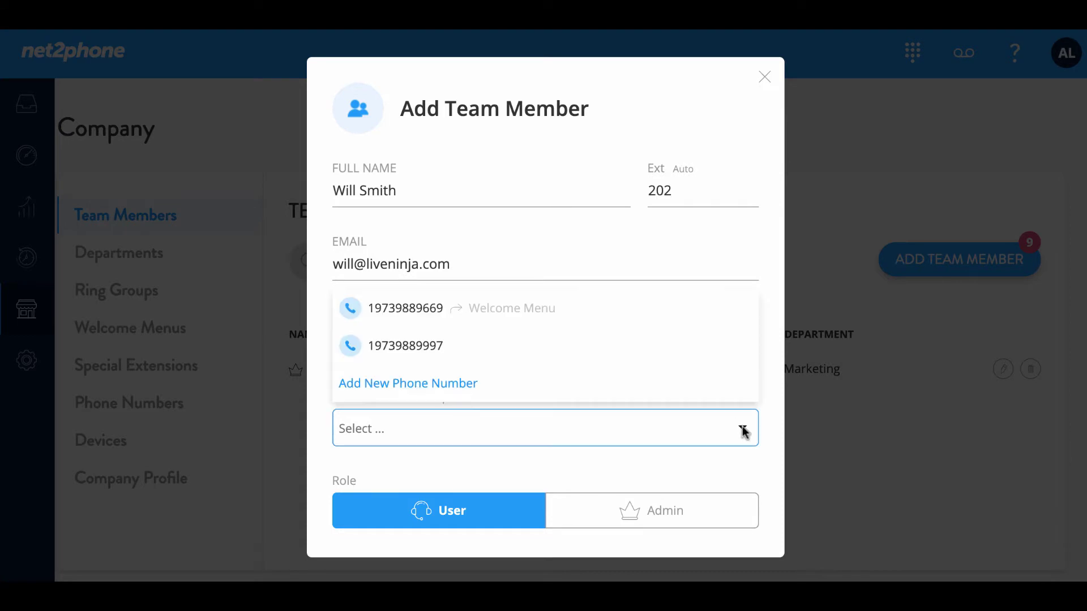
left_click(387, 385)
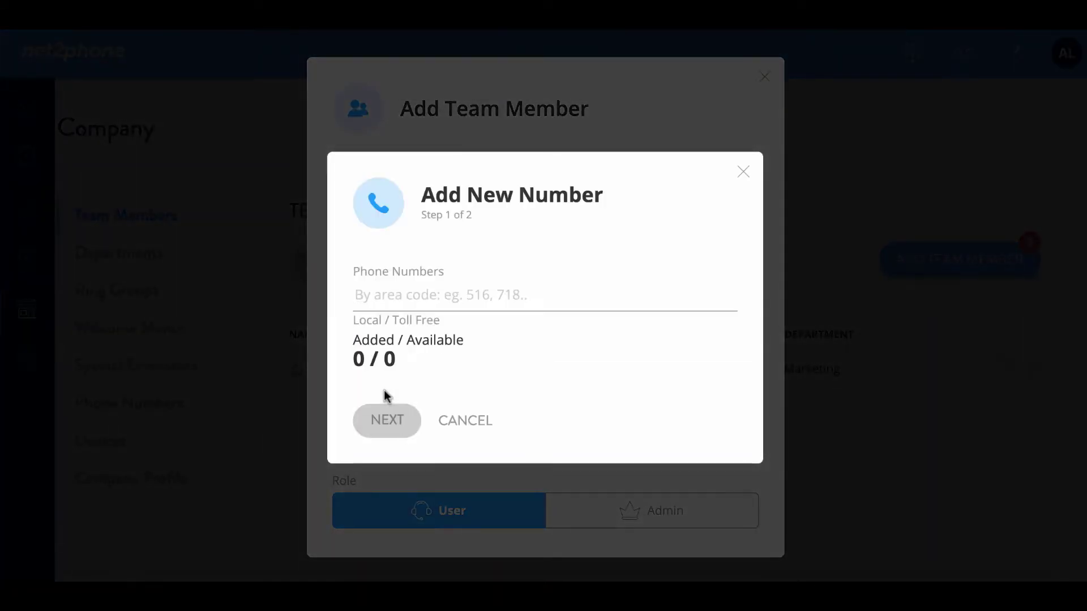
type("9")
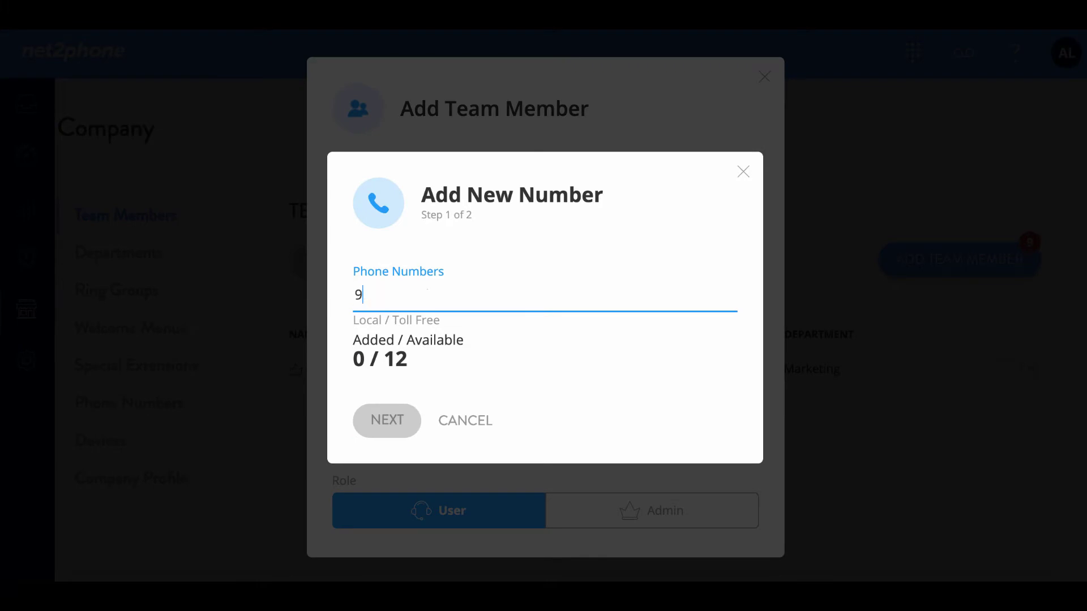
type("73")
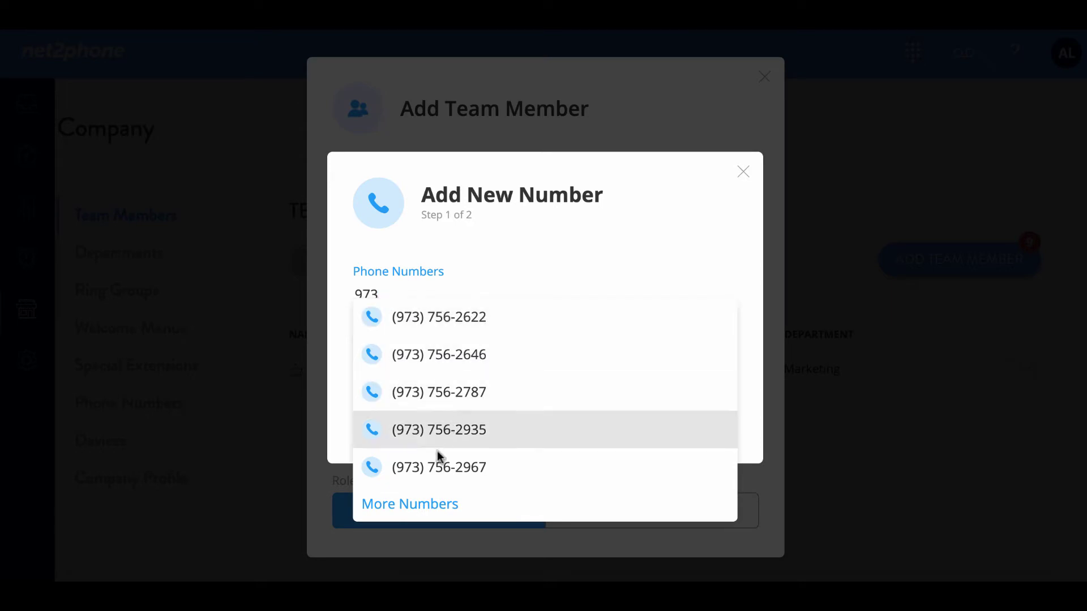
left_click(428, 504)
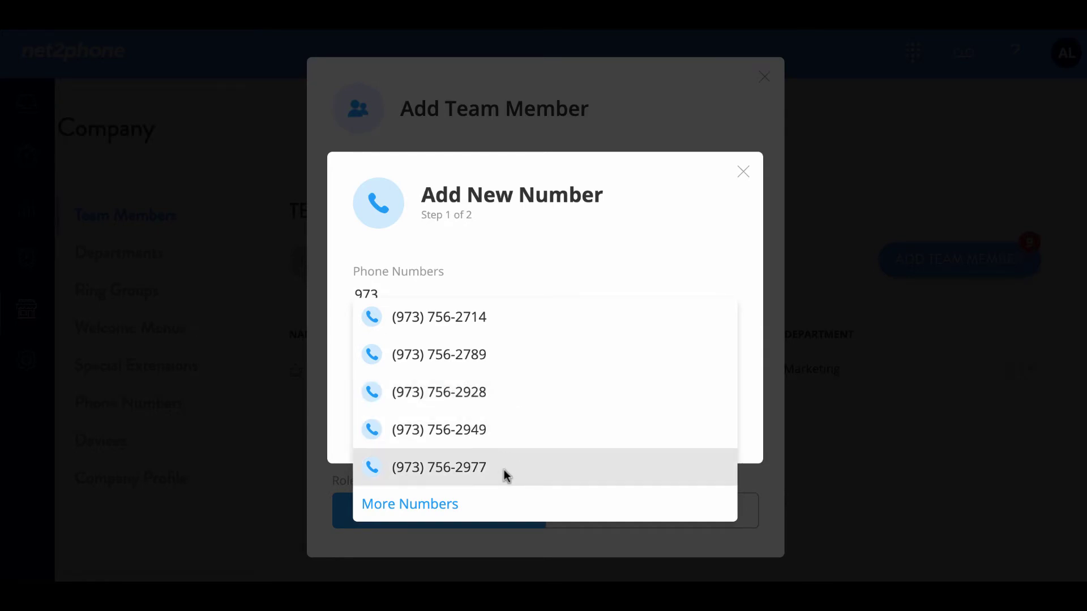
left_click(500, 467)
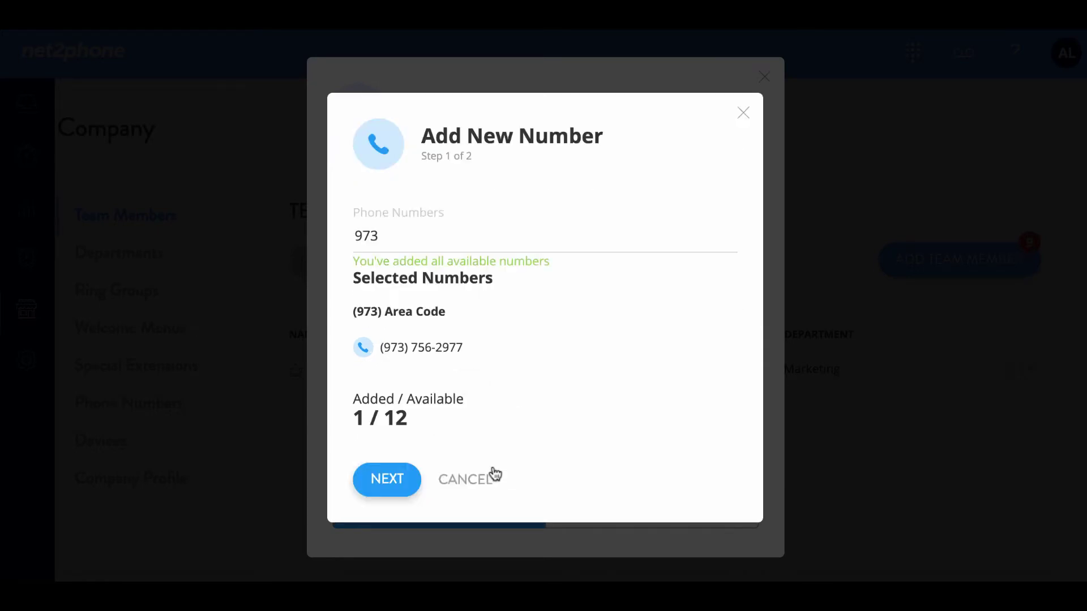
left_click(384, 480)
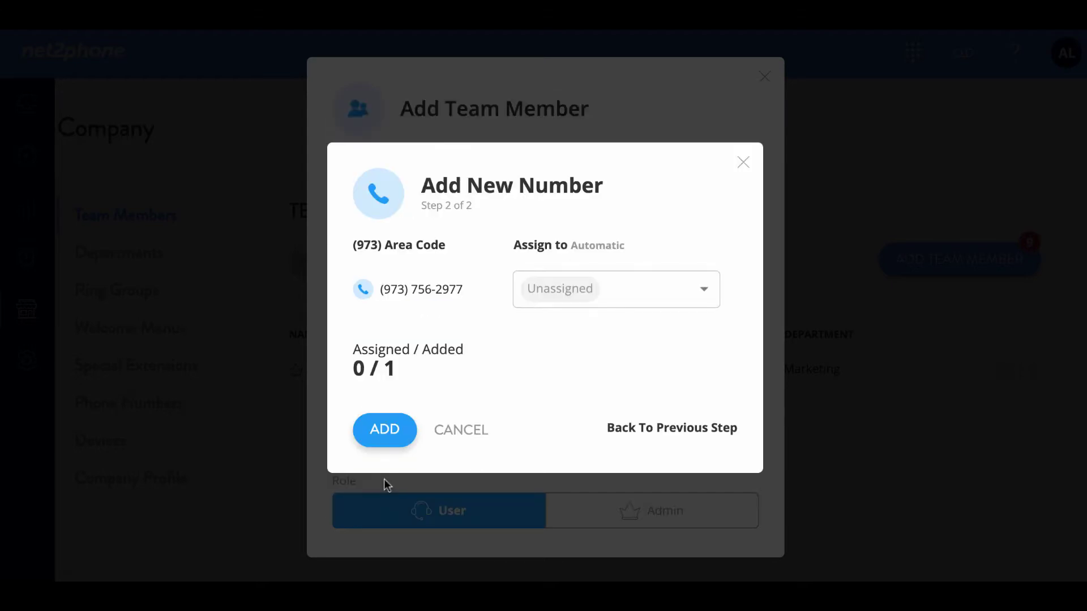
left_click(389, 432)
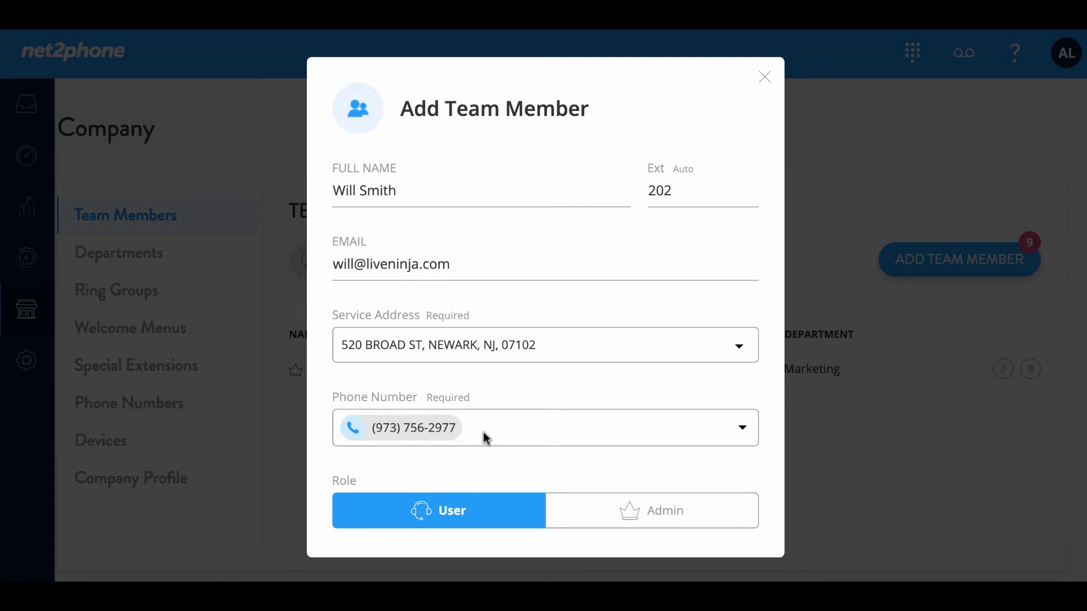
Save the new team member with Role User and extension 202
scroll(485, 445, "down", 3)
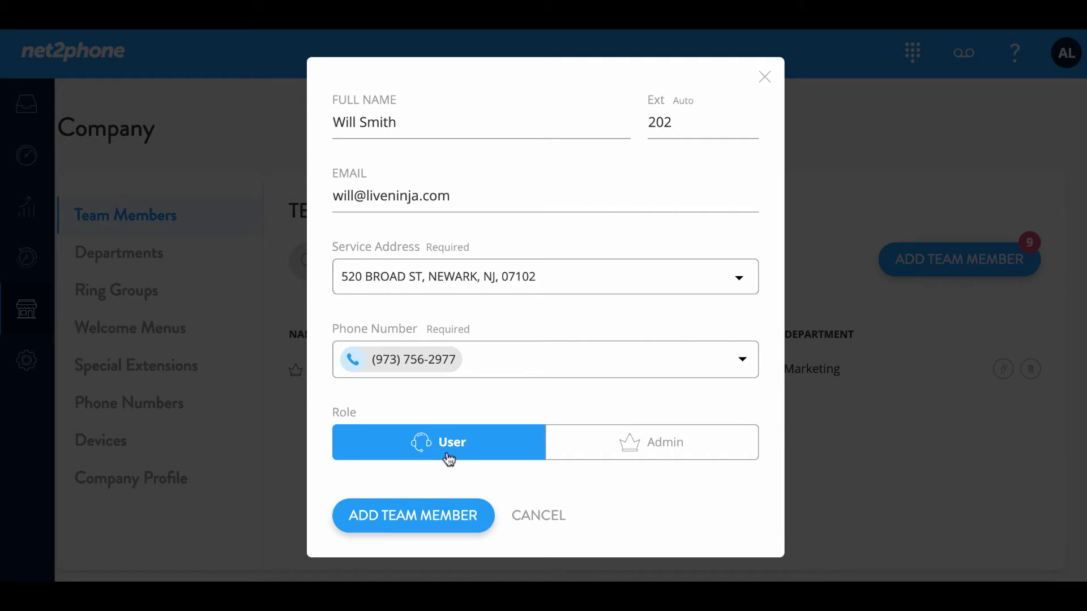
left_click(401, 525)
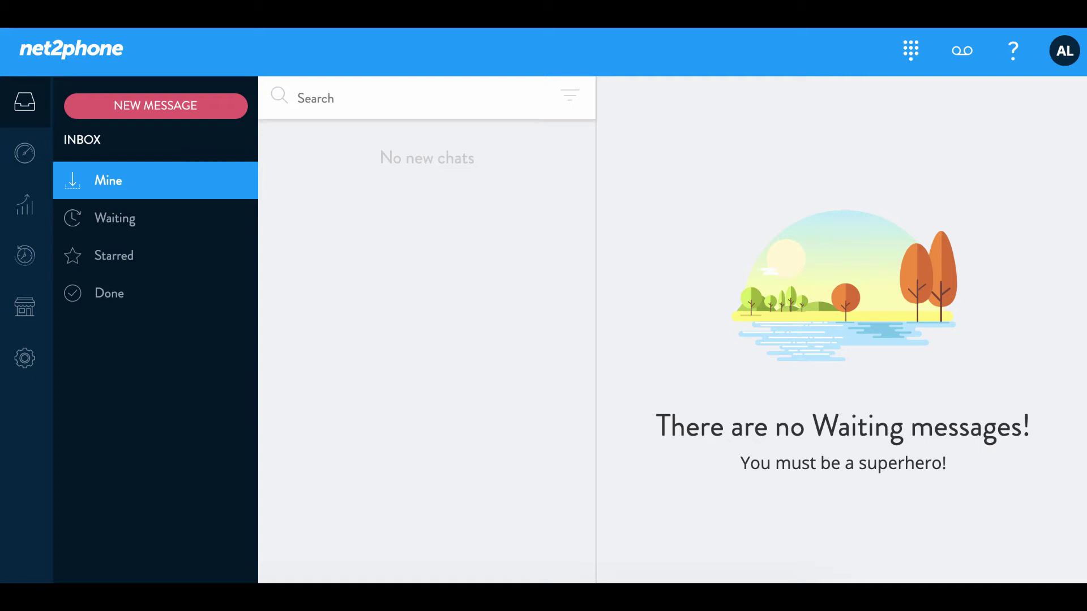
Go to Company settings and show the Devices list of desk phones
left_click(24, 307)
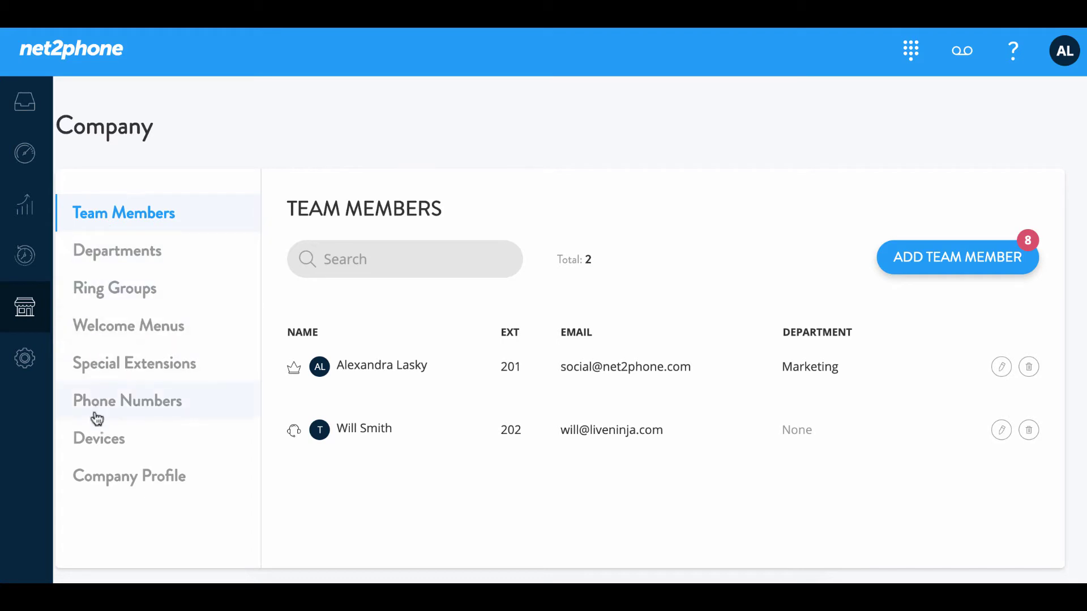
left_click(96, 440)
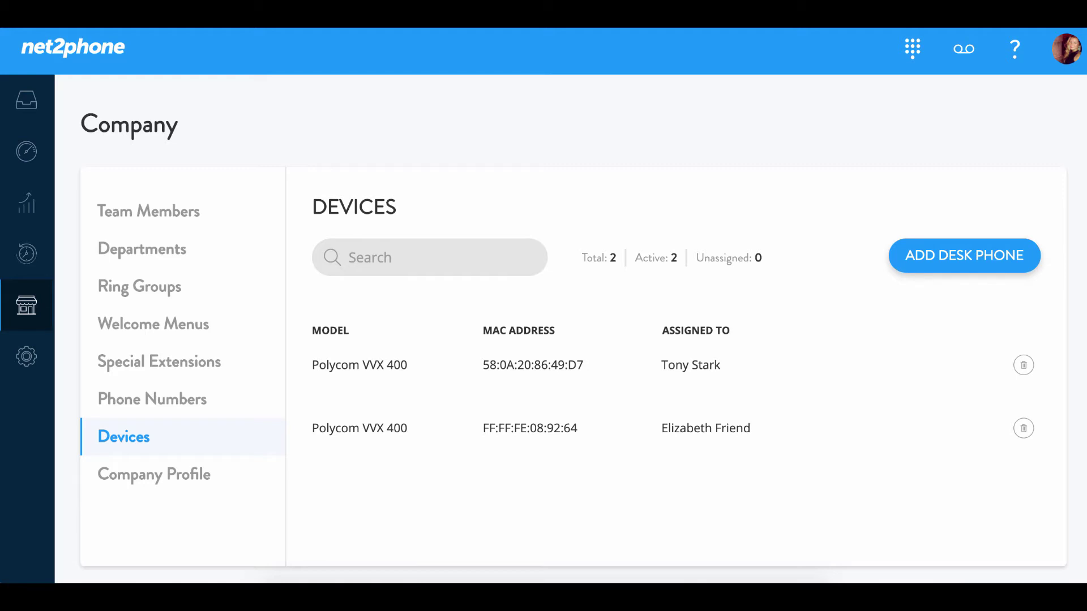
Fill a new desk phone as Polycom VVX 400, MAC 64167F46ACBB, assigned to the account's user
left_click(960, 257)
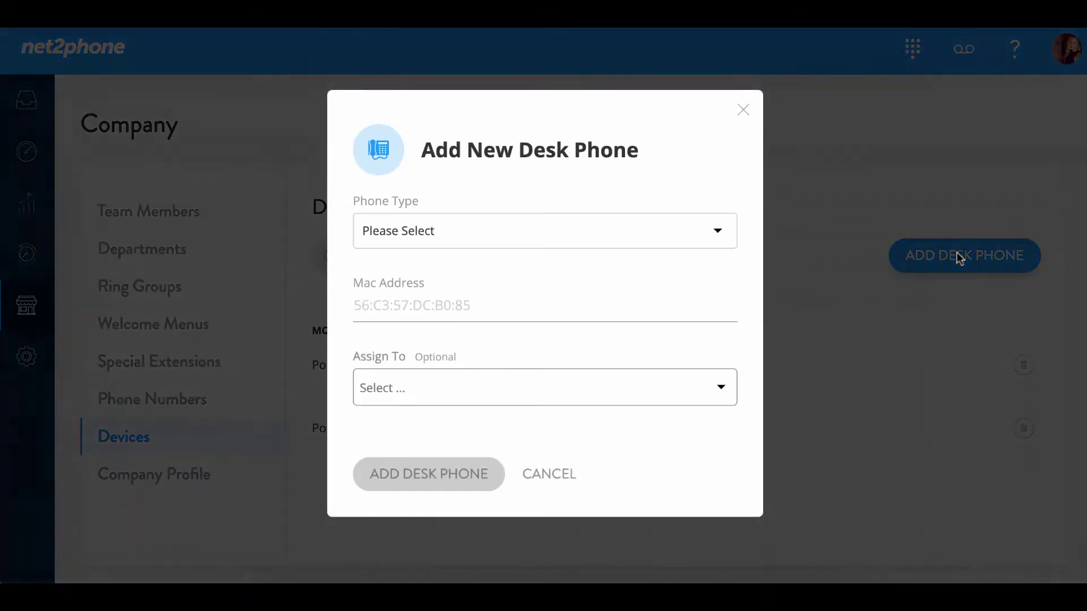
left_click(589, 230)
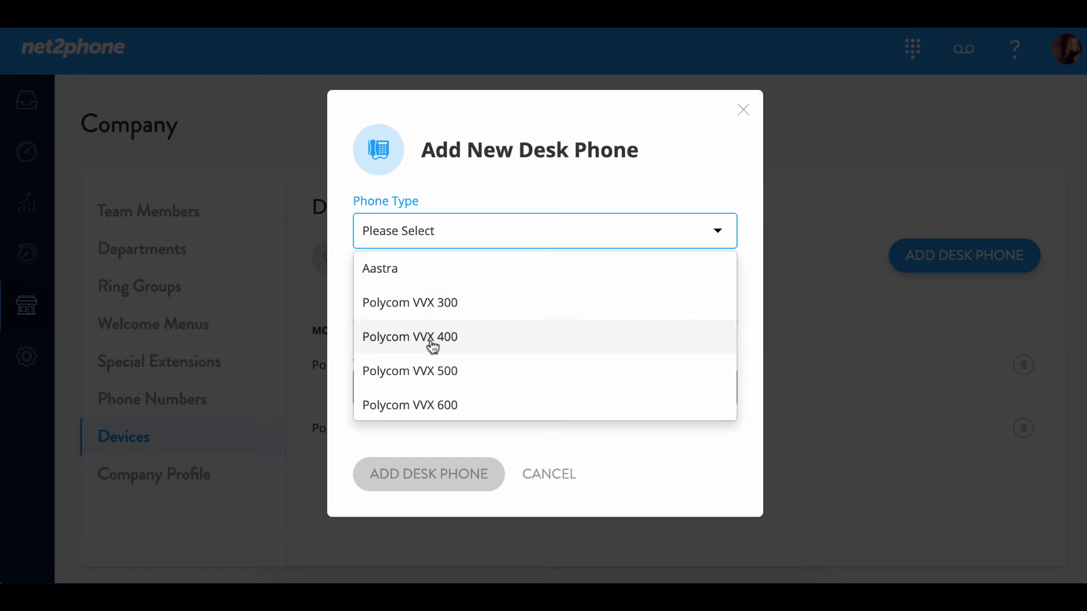
left_click(475, 343)
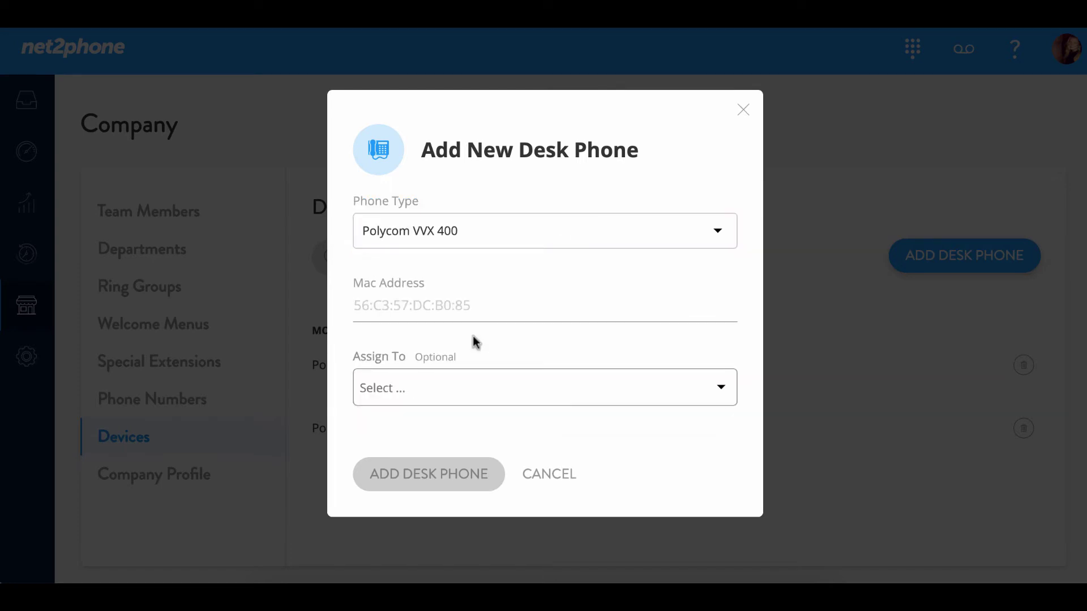
left_click(419, 304)
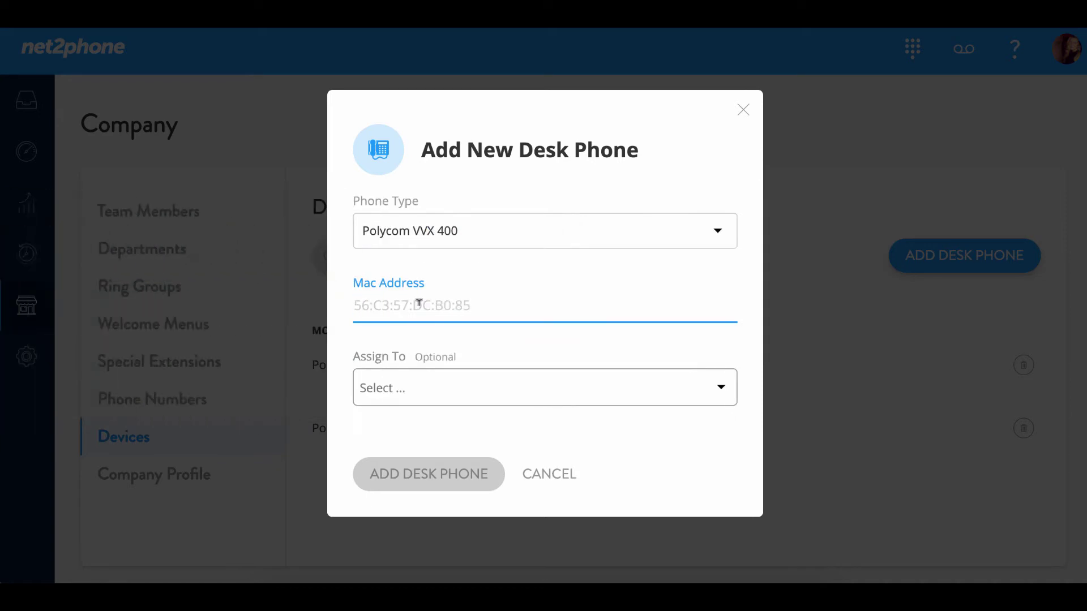
type("64167F46ACBB")
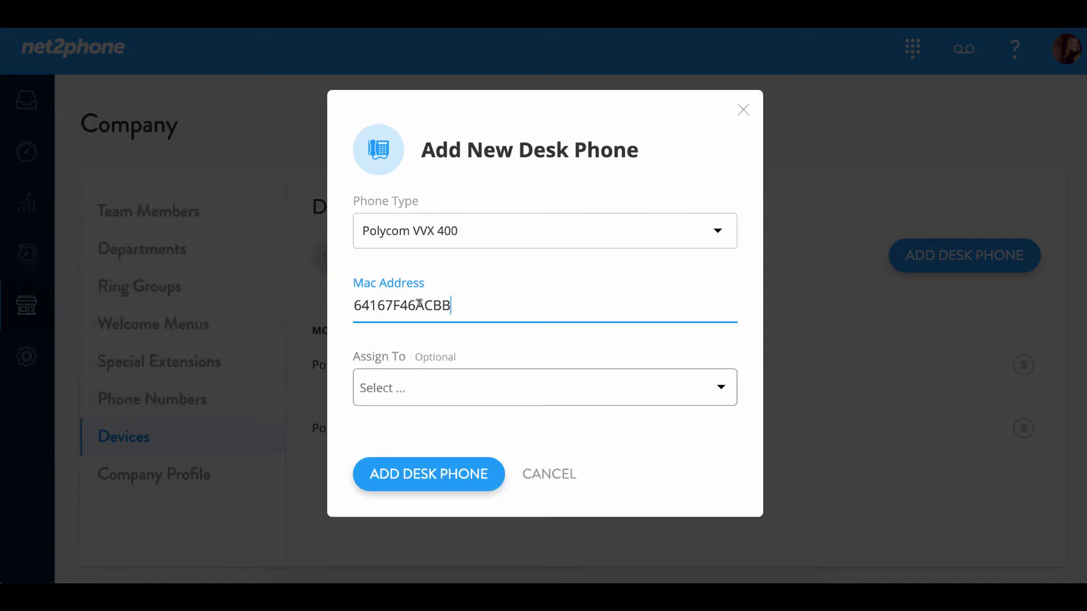
left_click(722, 390)
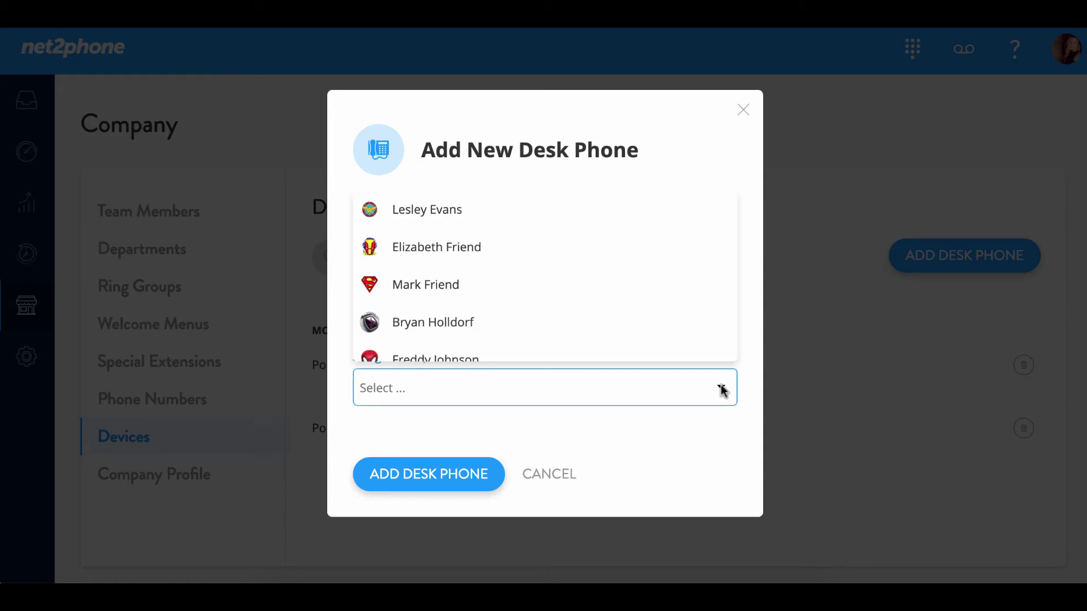
scroll(548, 317, "down", 2)
left_click(496, 283)
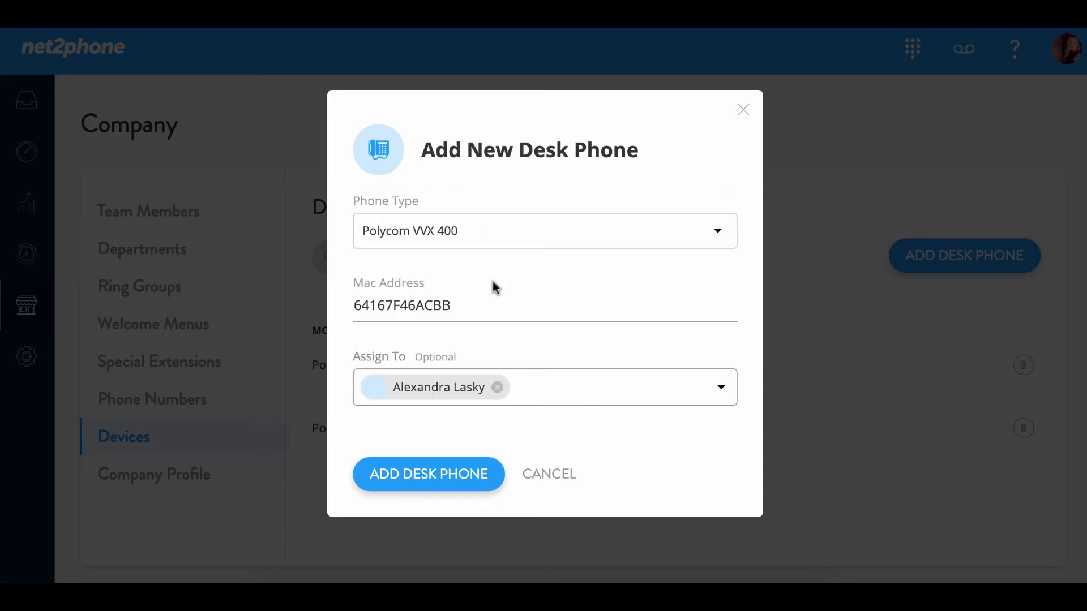
Save the new desk phone, then reassign it to another team member in Devices
left_click(418, 476)
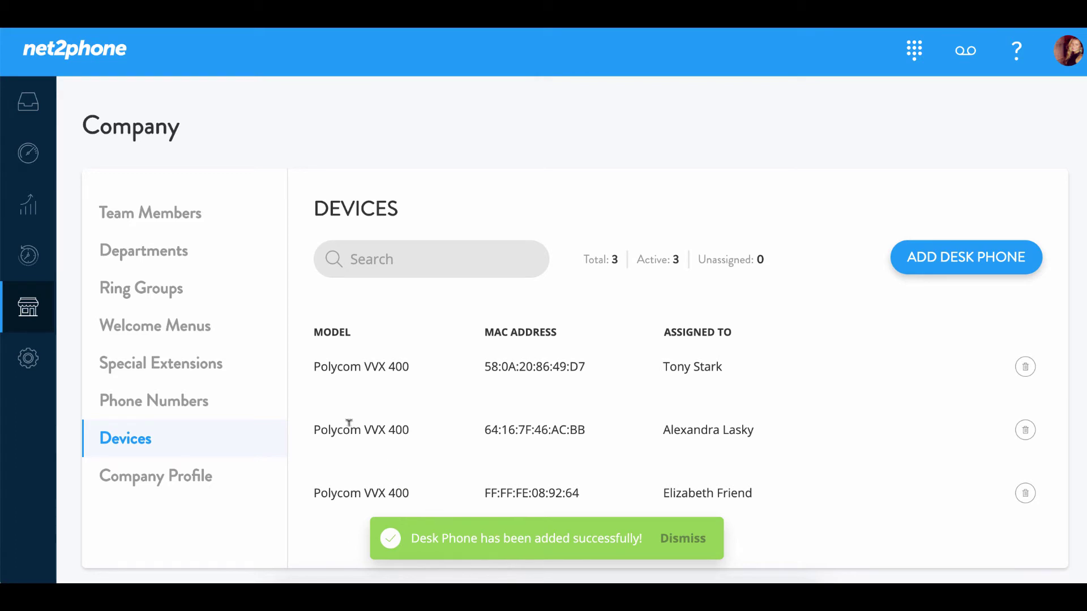
mouse_move(685, 440)
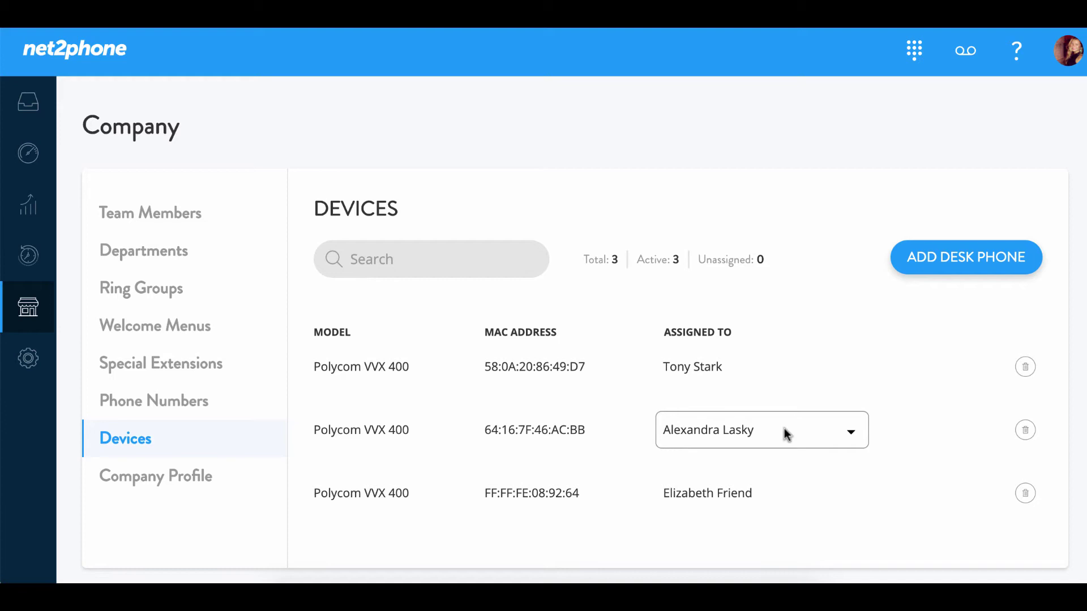
left_click(844, 431)
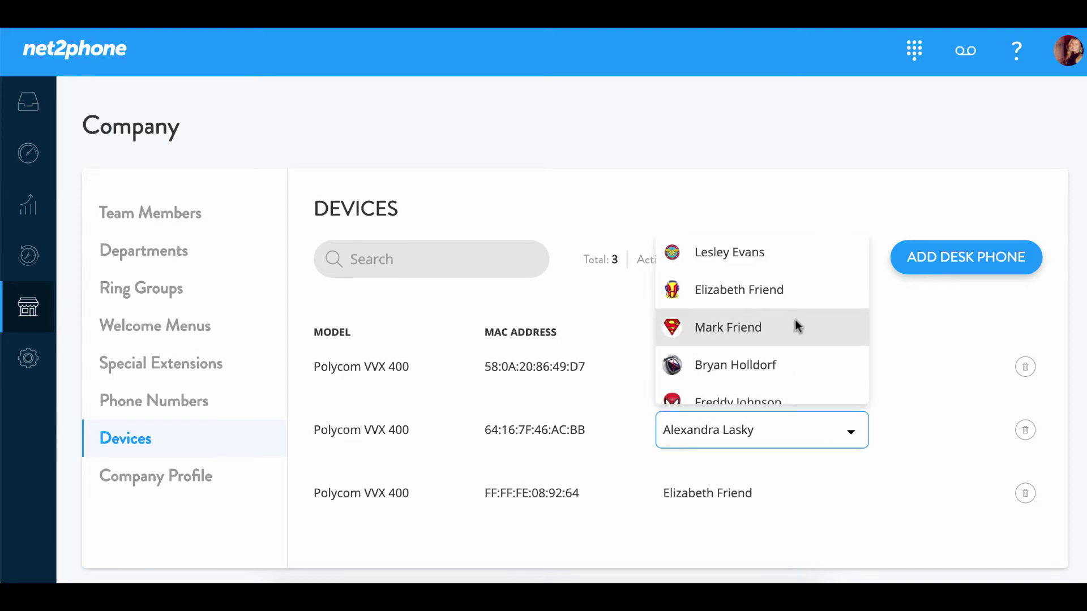
left_click(773, 267)
mouse_move(831, 494)
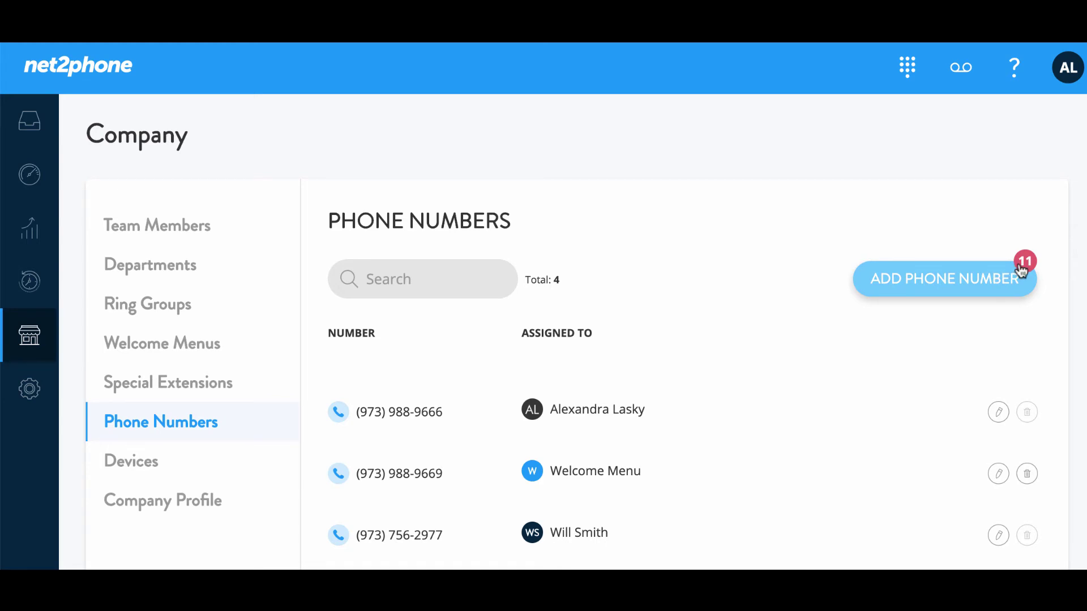
left_click(944, 283)
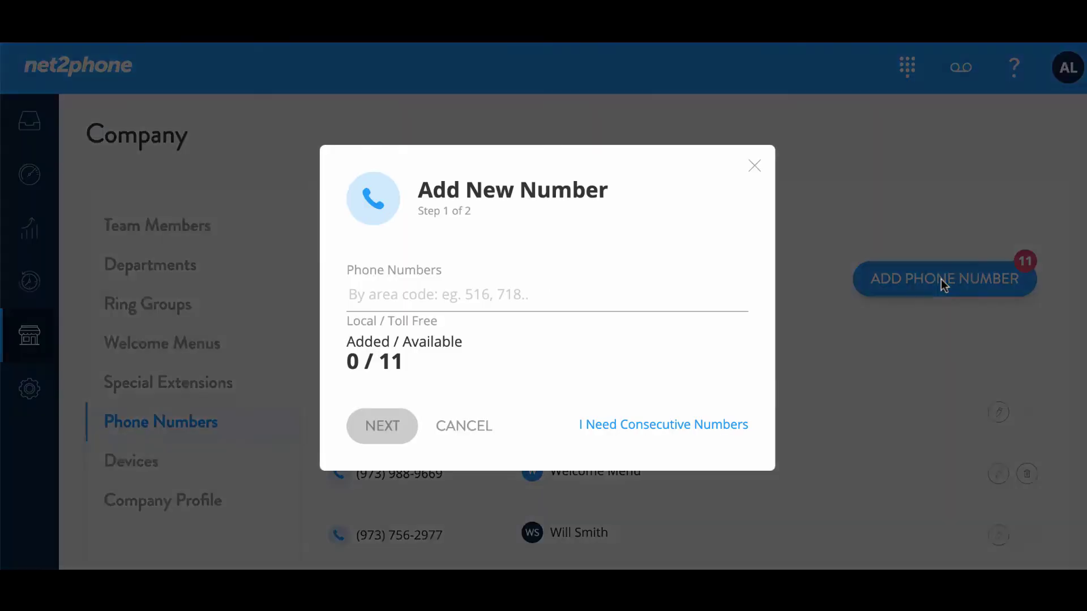
left_click(416, 295)
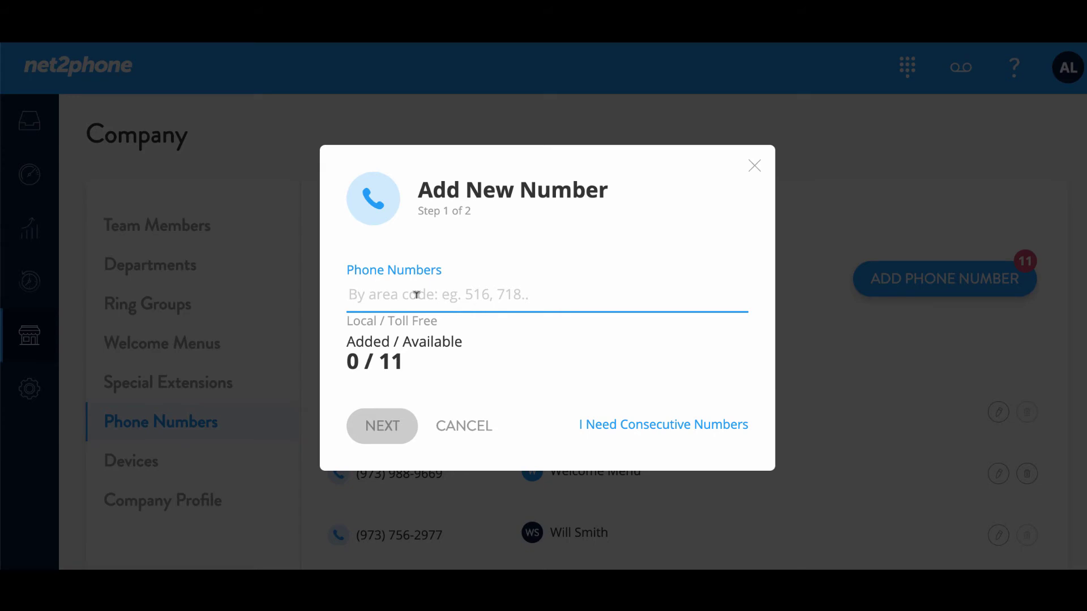
type("786")
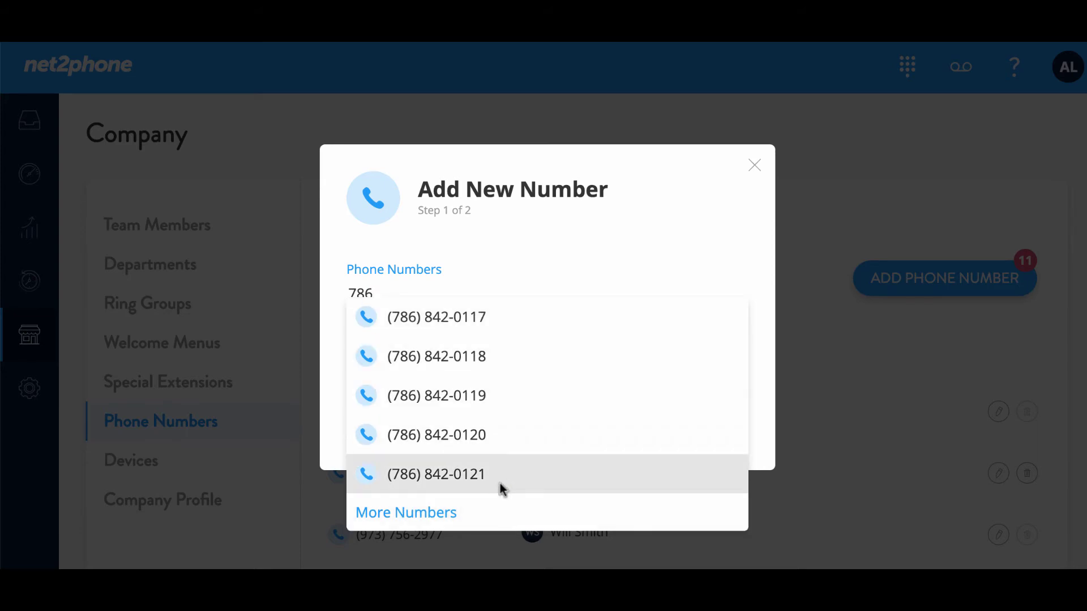
left_click(518, 315)
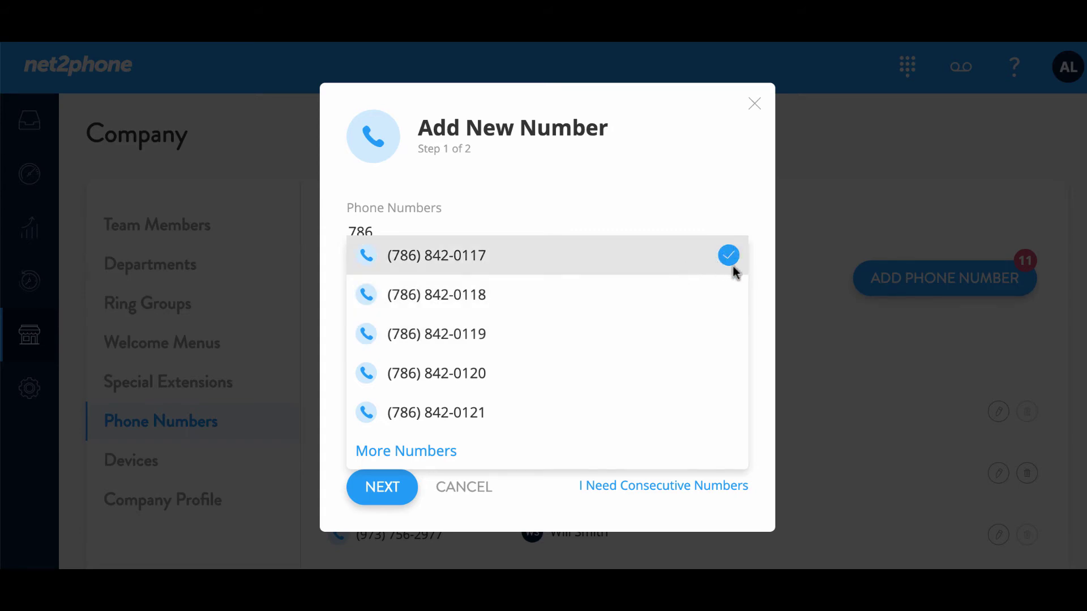
left_click(691, 296)
left_click(692, 316)
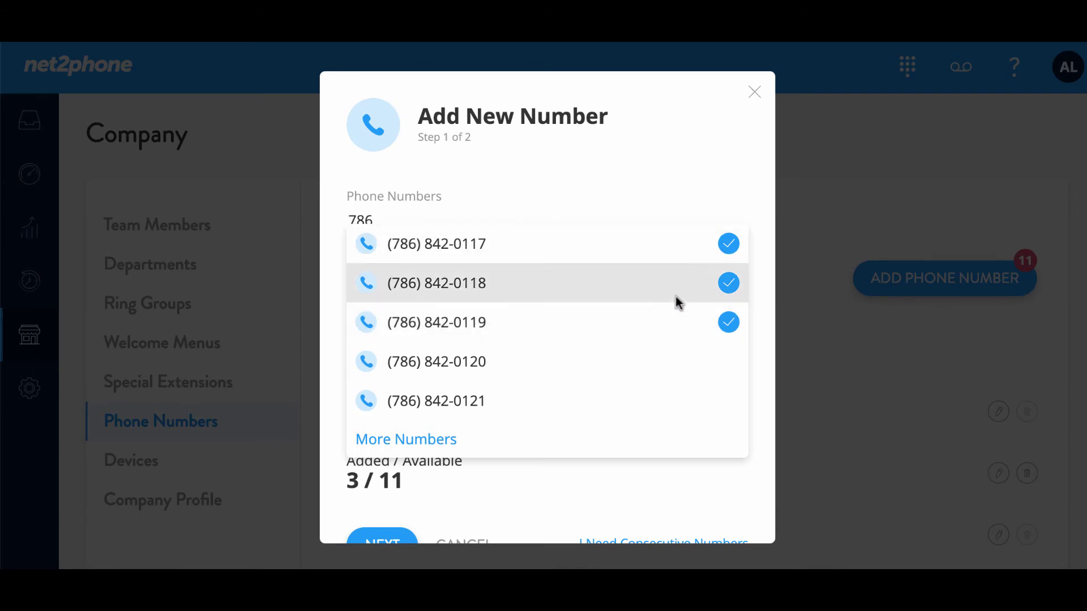
left_click(683, 312)
left_click(685, 283)
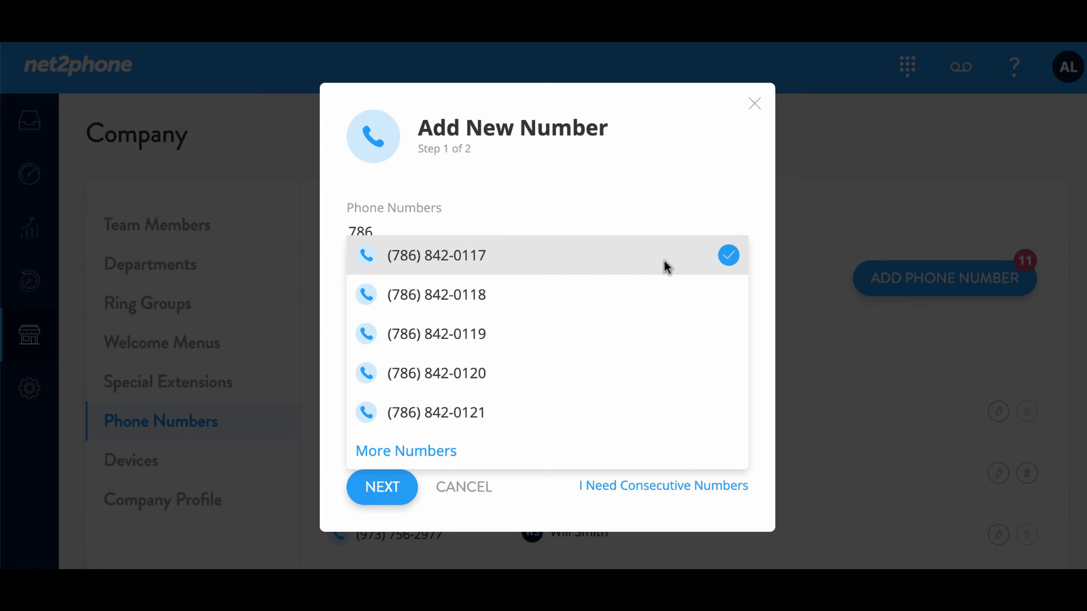
left_click(425, 512)
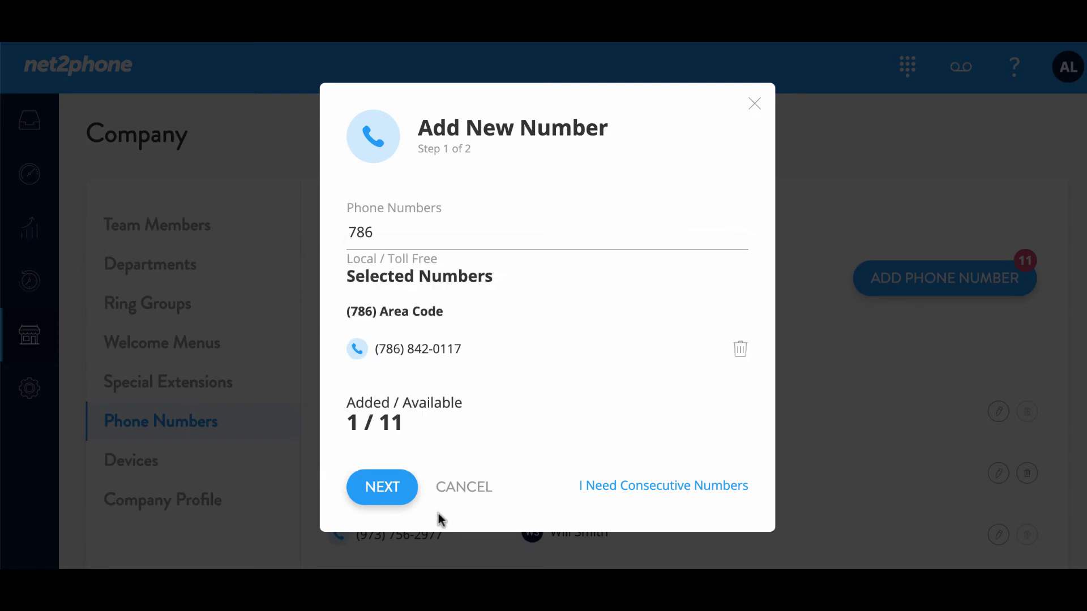
left_click(376, 486)
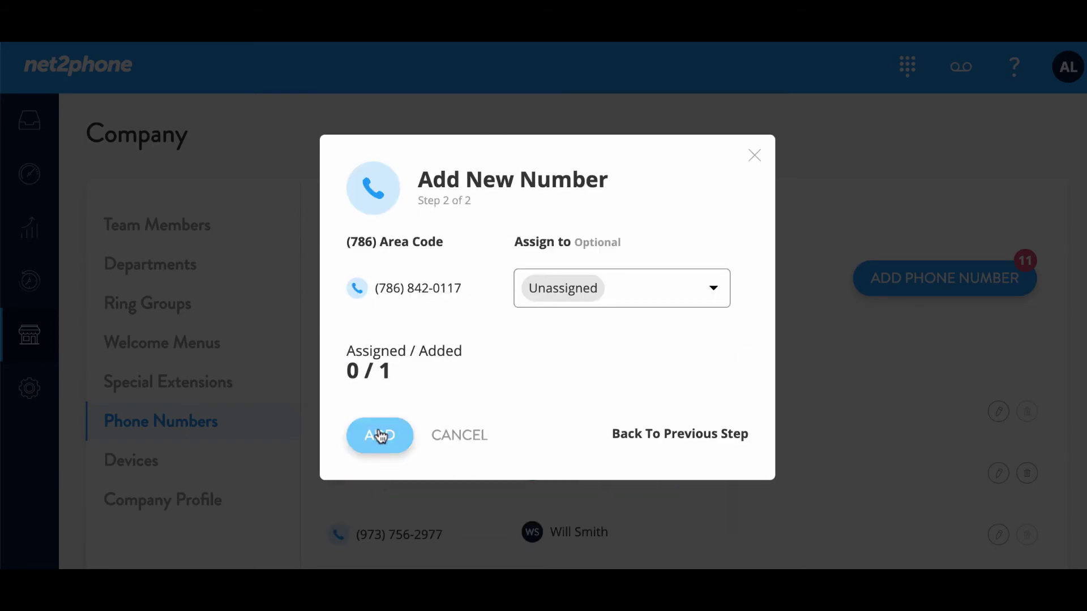
left_click(709, 286)
mouse_move(684, 347)
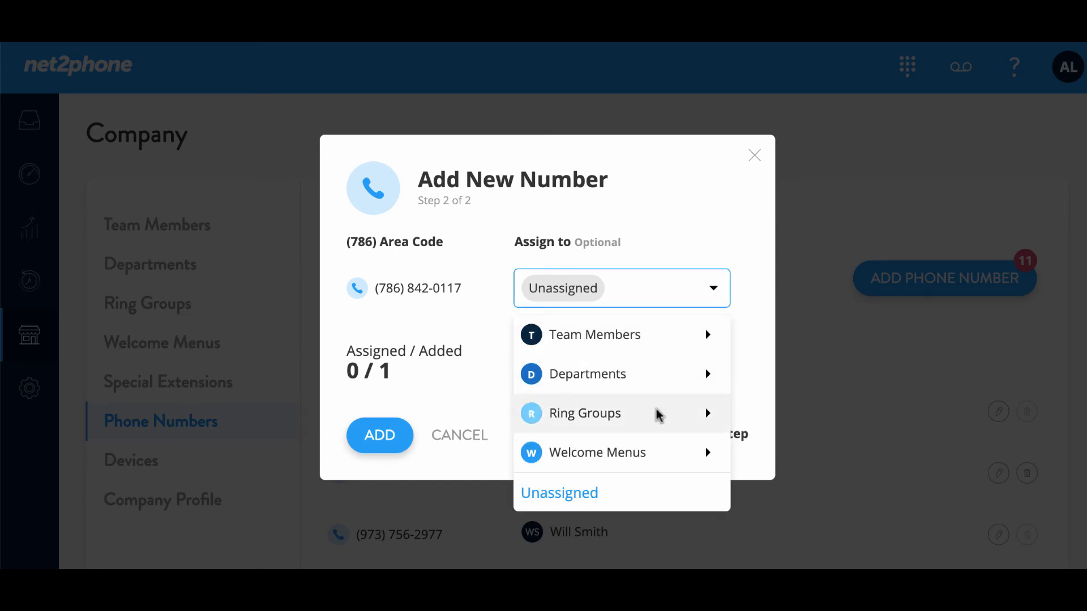
mouse_move(675, 457)
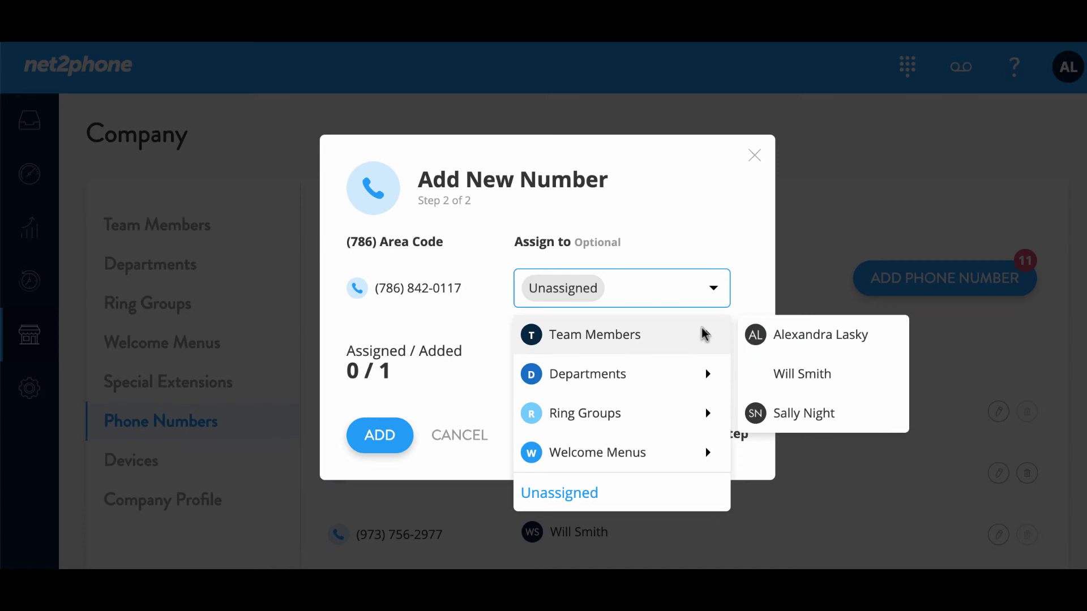
left_click(810, 334)
left_click(380, 440)
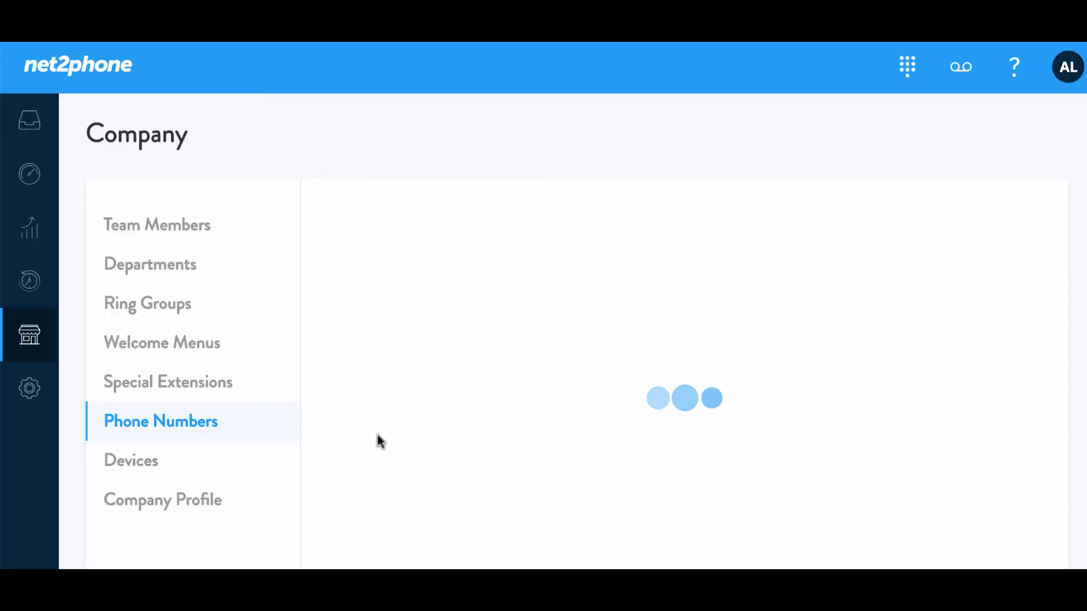
scroll(378, 422, "down", 2)
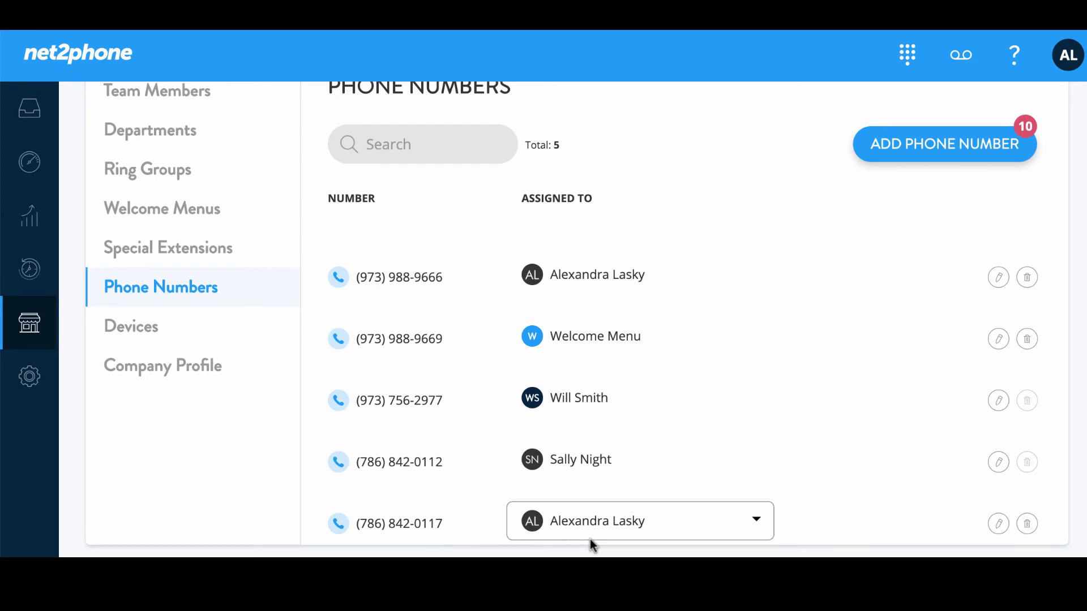
left_click(756, 521)
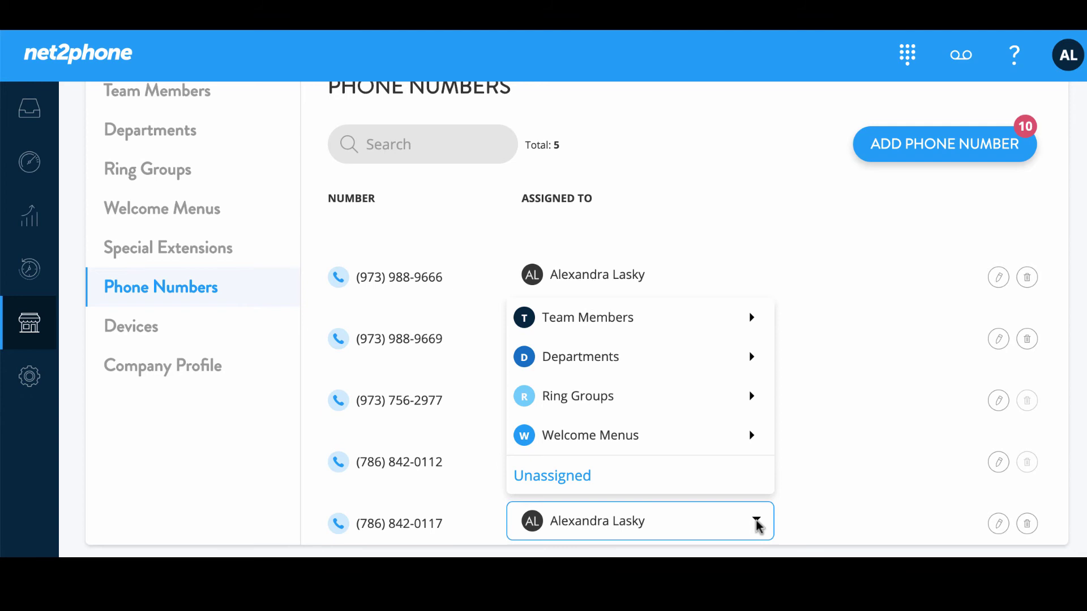
mouse_move(745, 321)
left_click(834, 357)
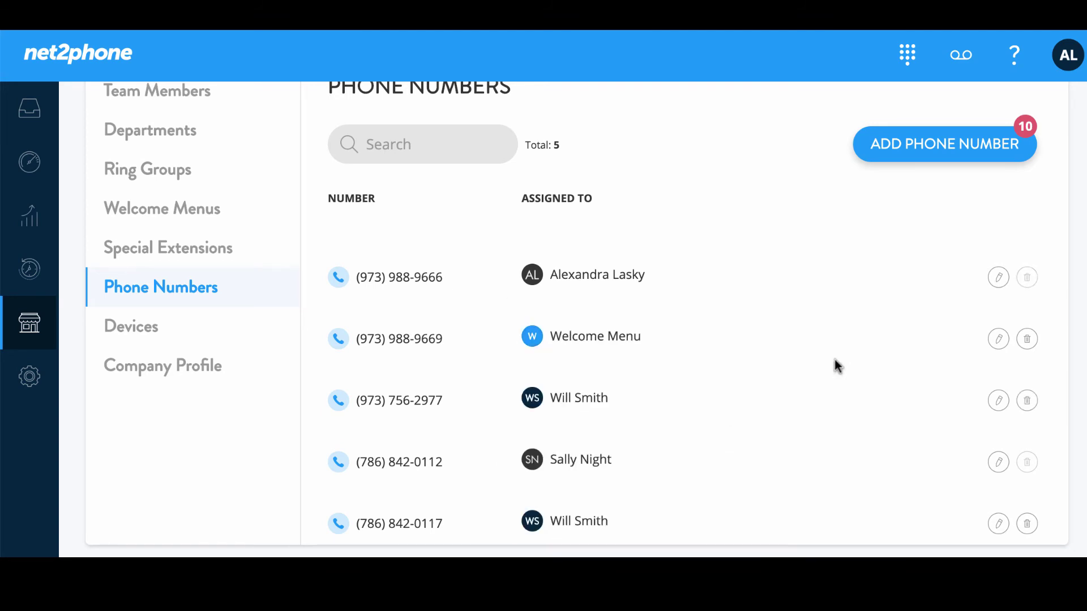
left_click(754, 520)
mouse_move(701, 362)
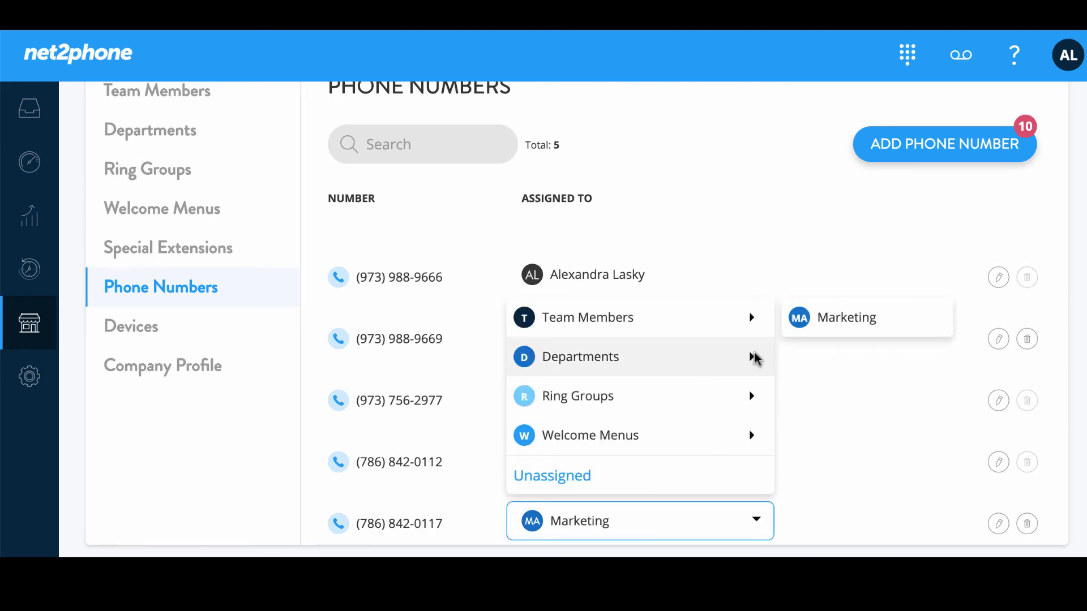
left_click(818, 320)
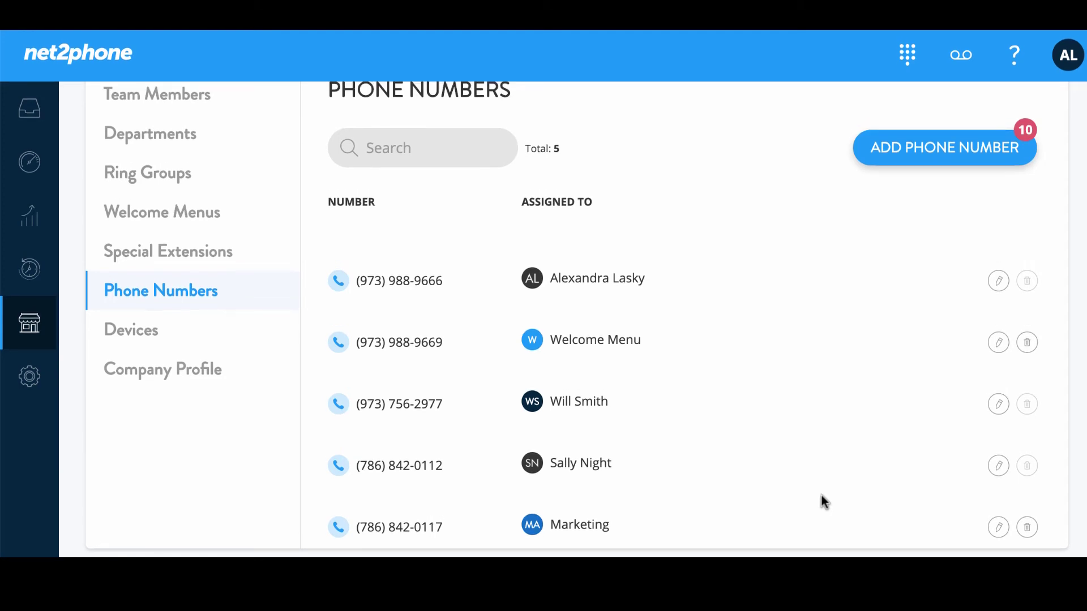
left_click(998, 528)
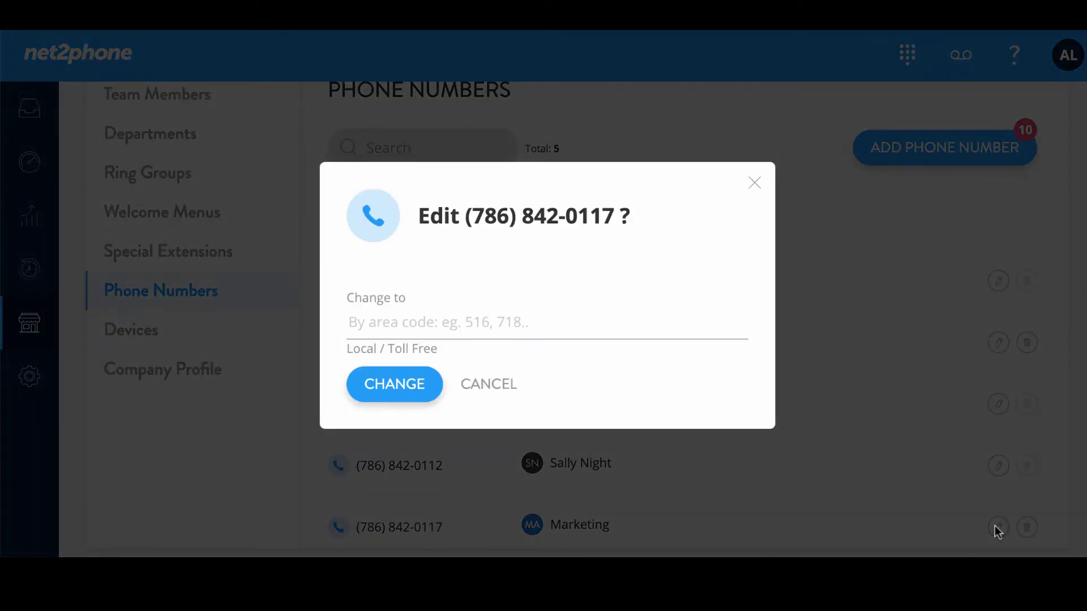
left_click(442, 319)
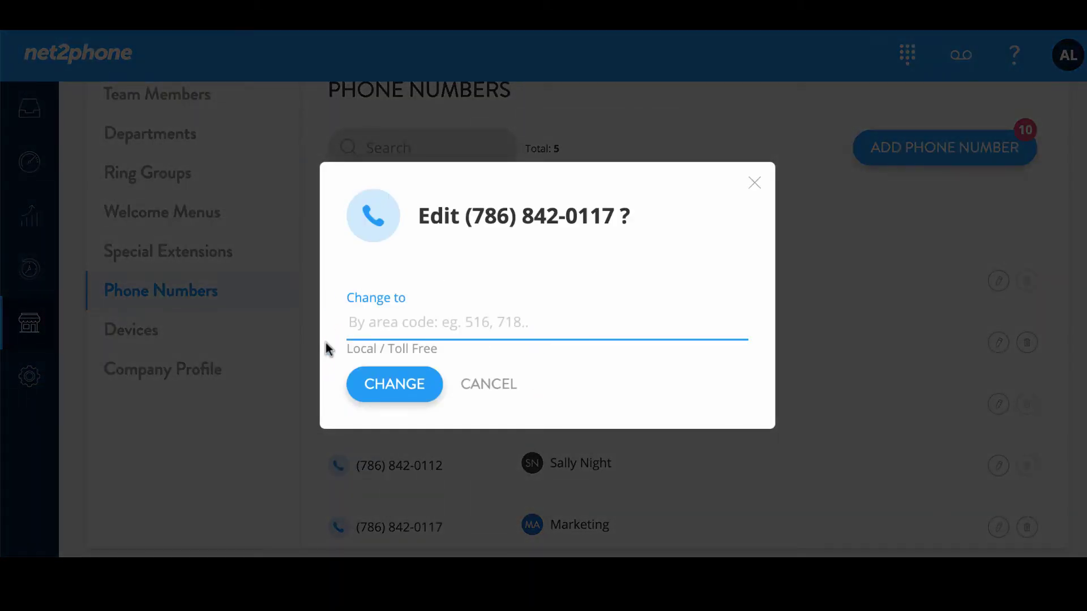
left_click(484, 387)
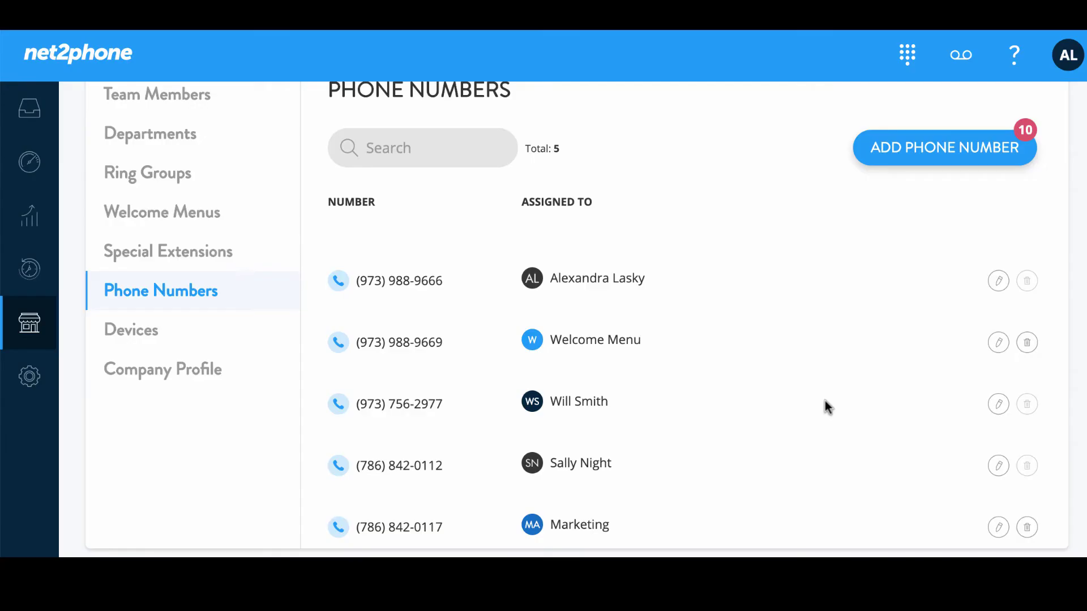
scroll(825, 401, "up", 1)
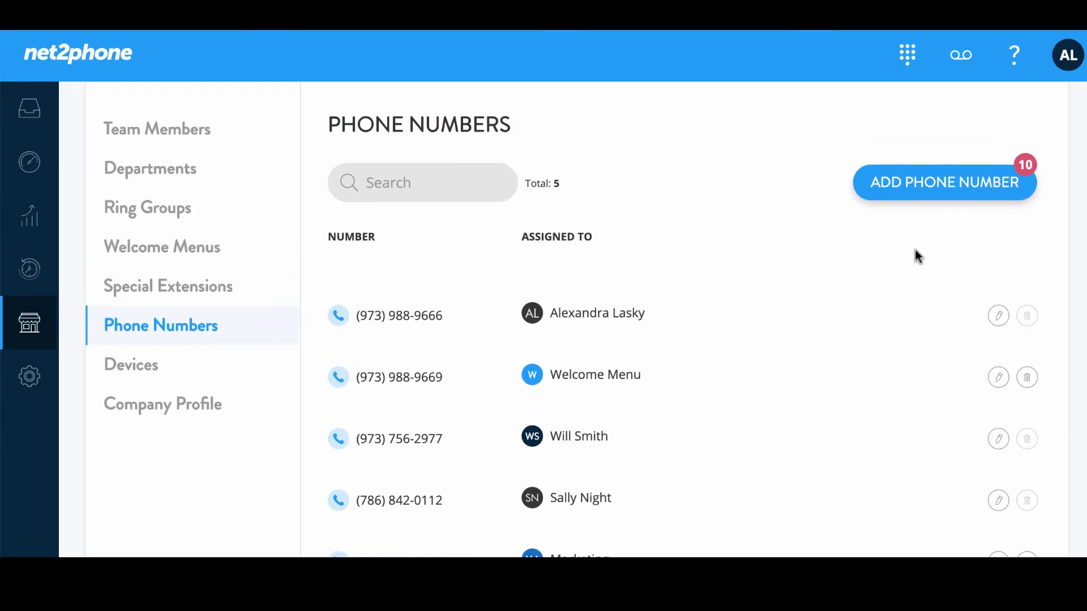
left_click(935, 195)
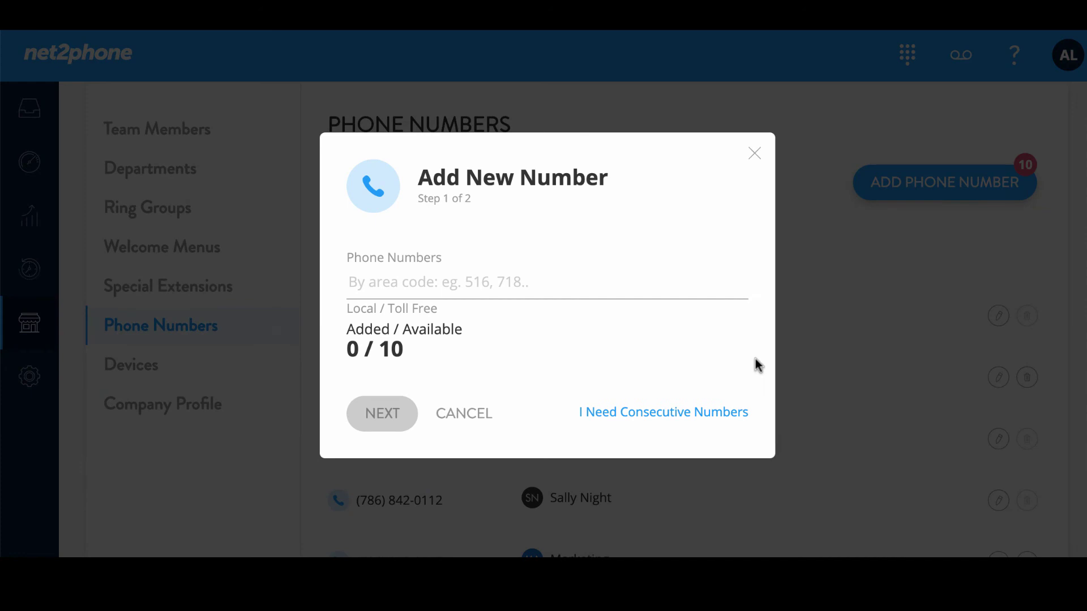
left_click(652, 415)
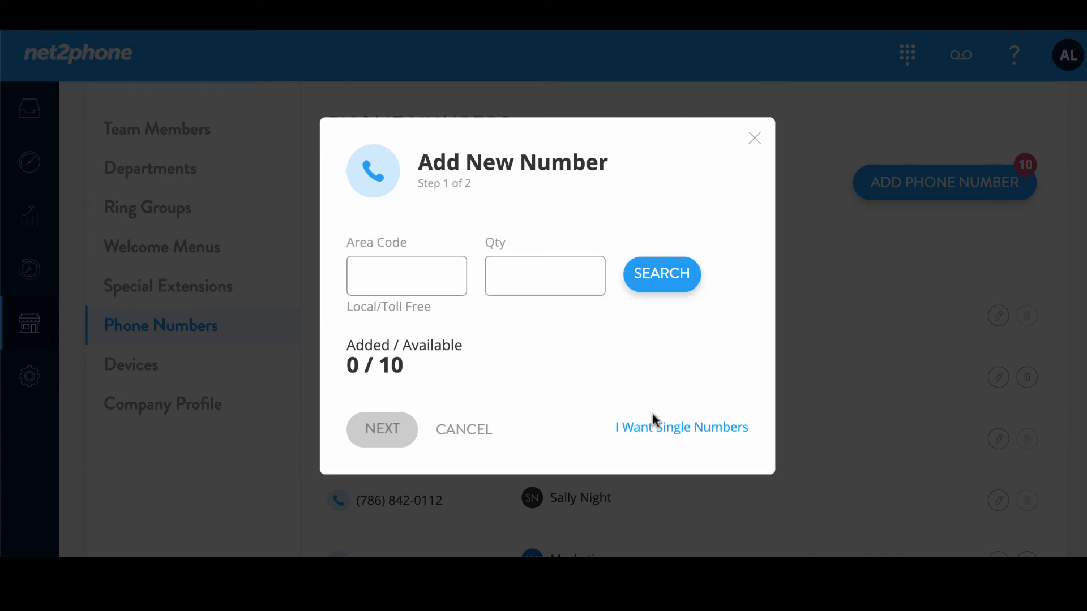
left_click(378, 282)
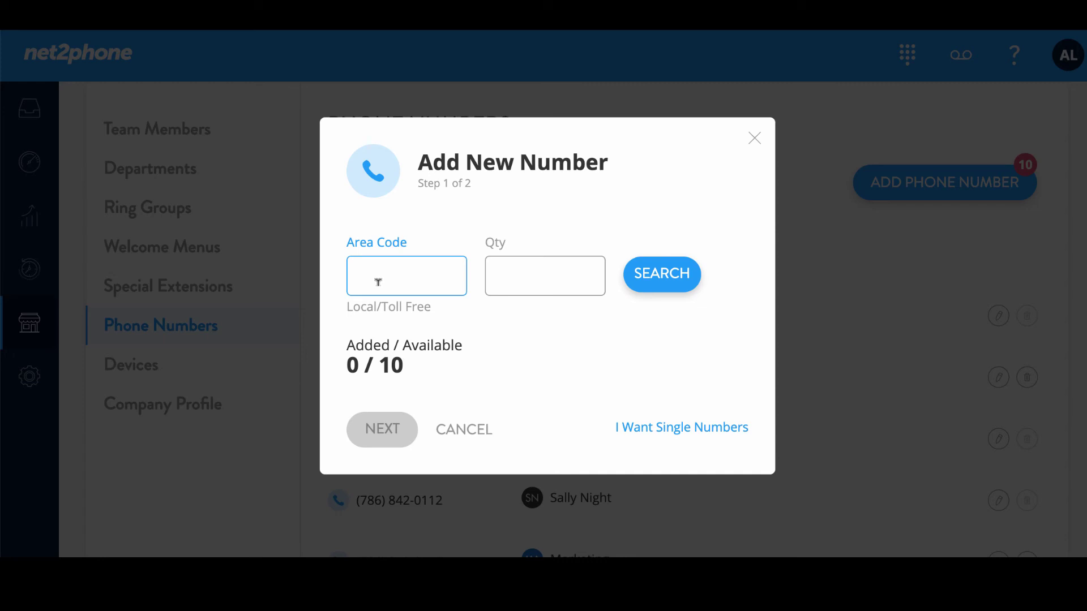
type("786")
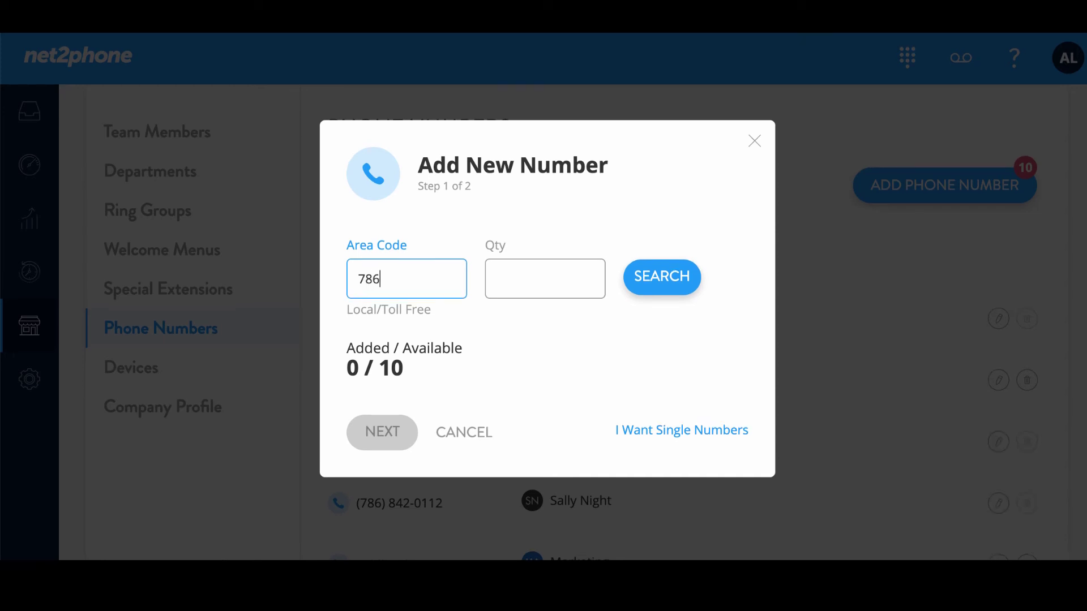
left_click(523, 278)
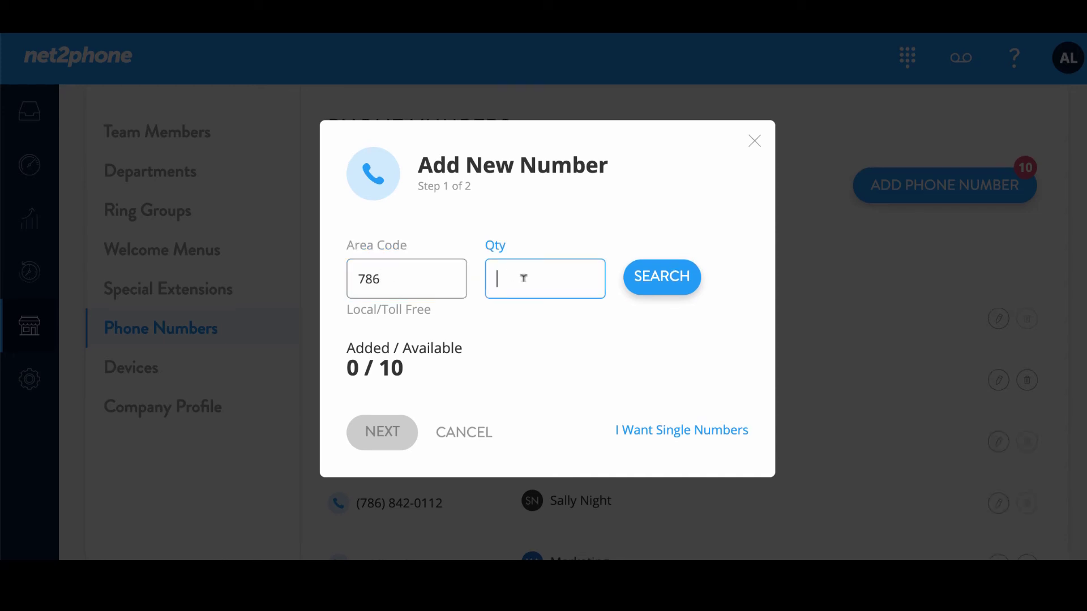
type("3")
left_click(648, 285)
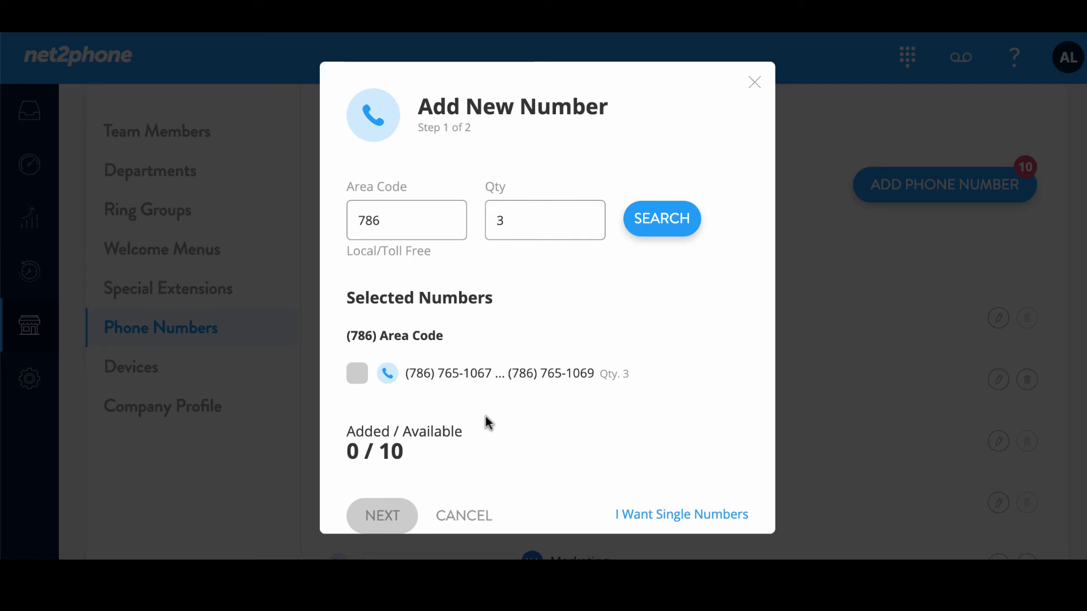
left_click(358, 376)
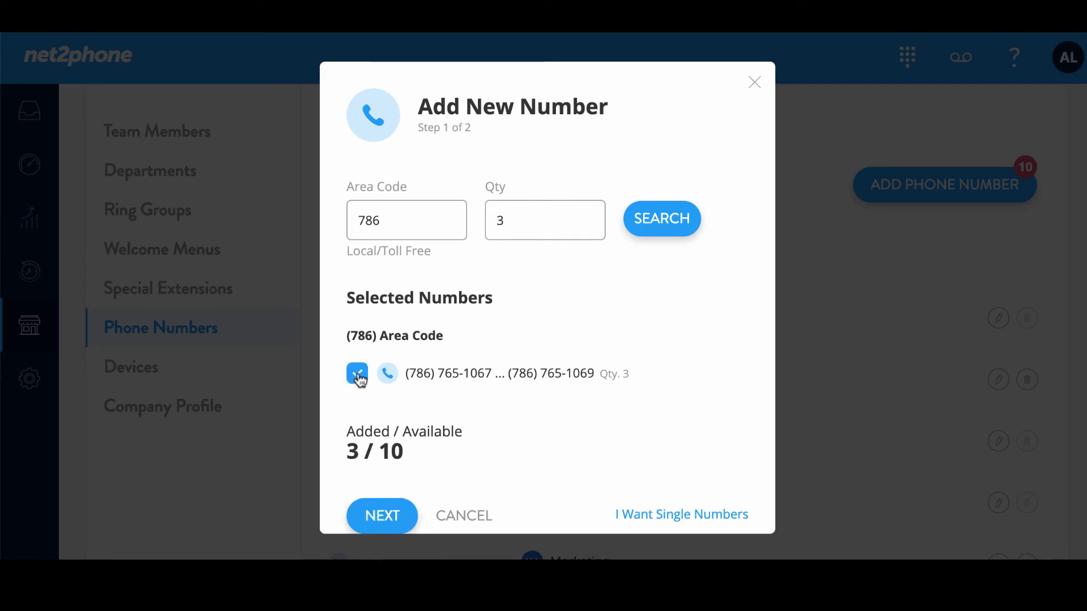
left_click(397, 518)
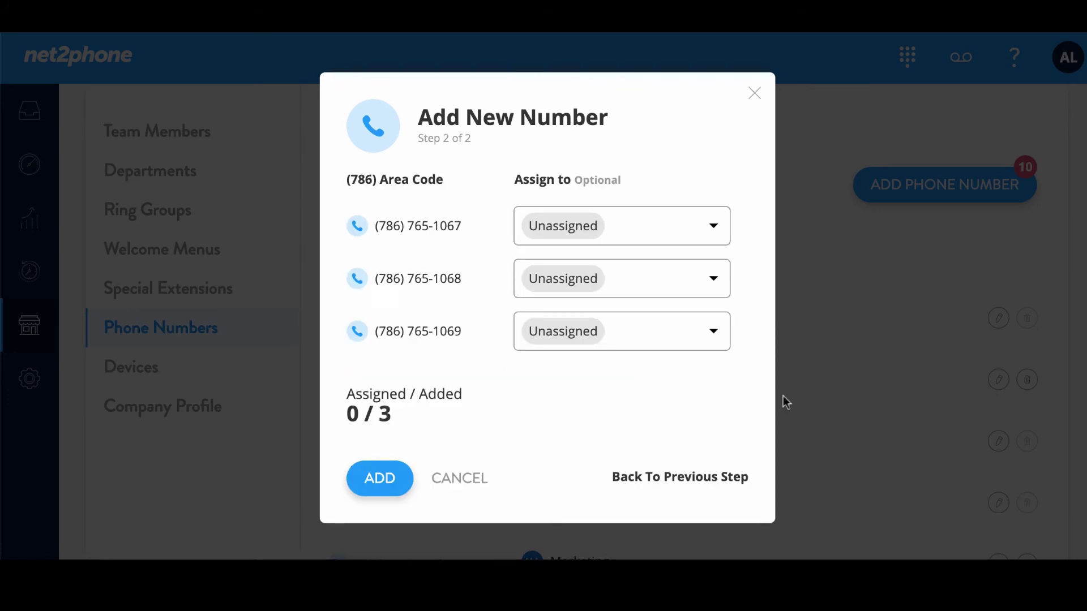
left_click(715, 226)
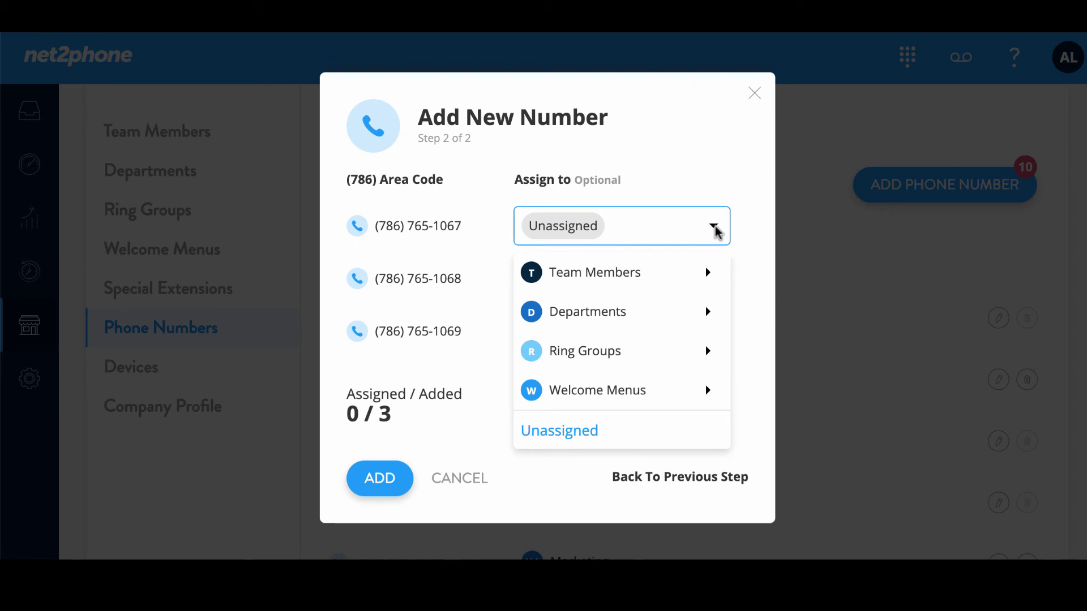
mouse_move(711, 272)
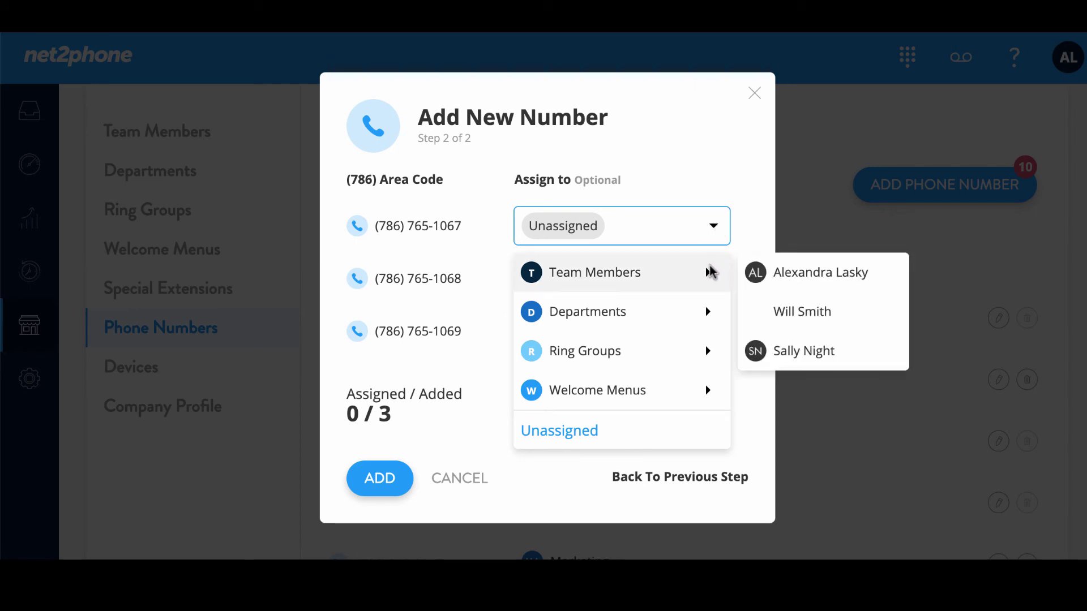
left_click(791, 274)
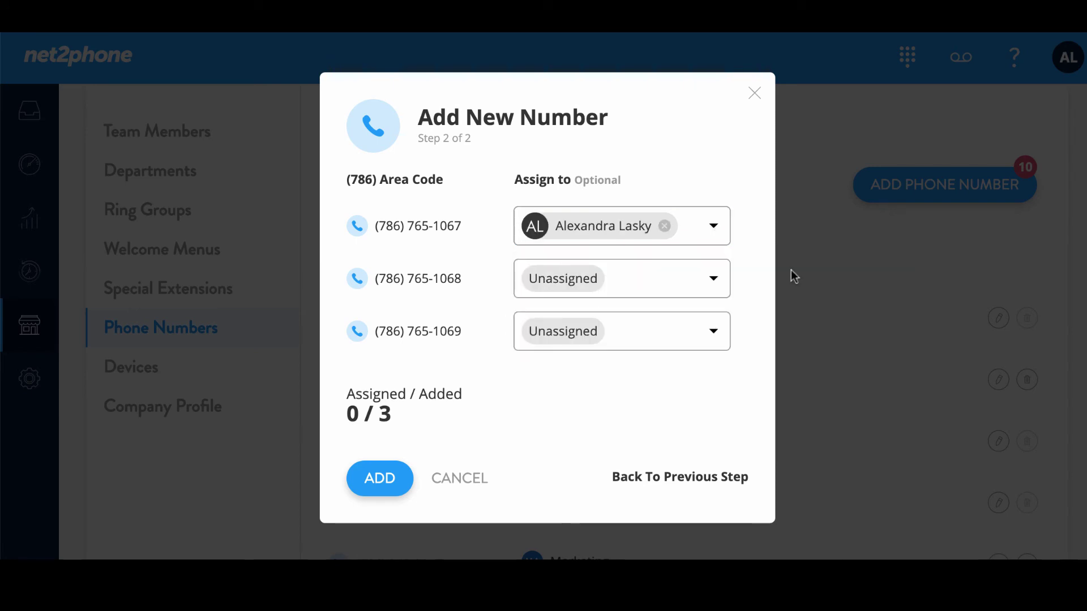
left_click(704, 274)
mouse_move(697, 320)
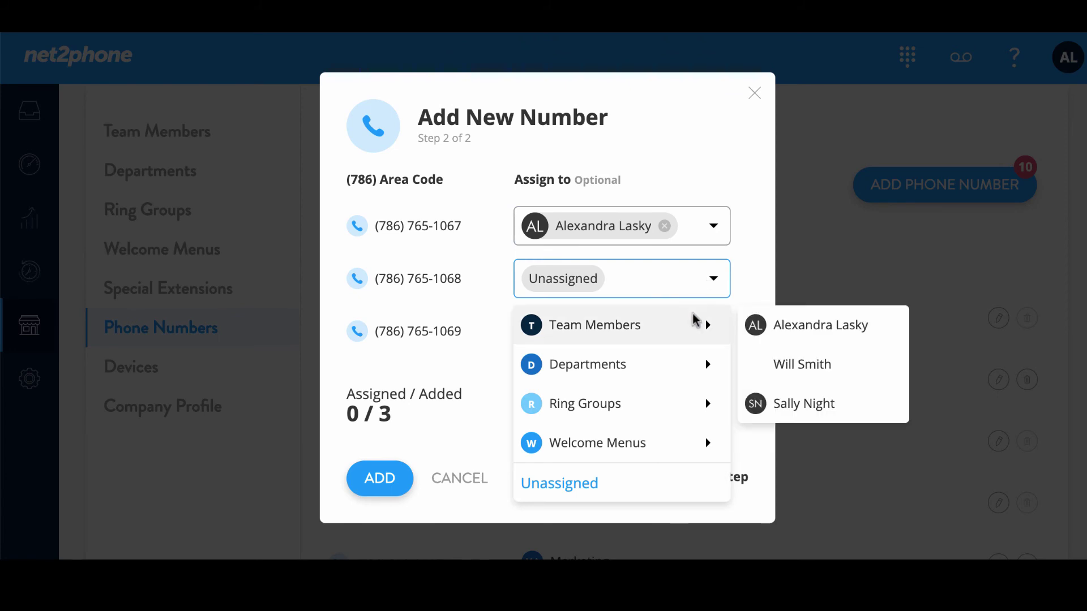
left_click(793, 362)
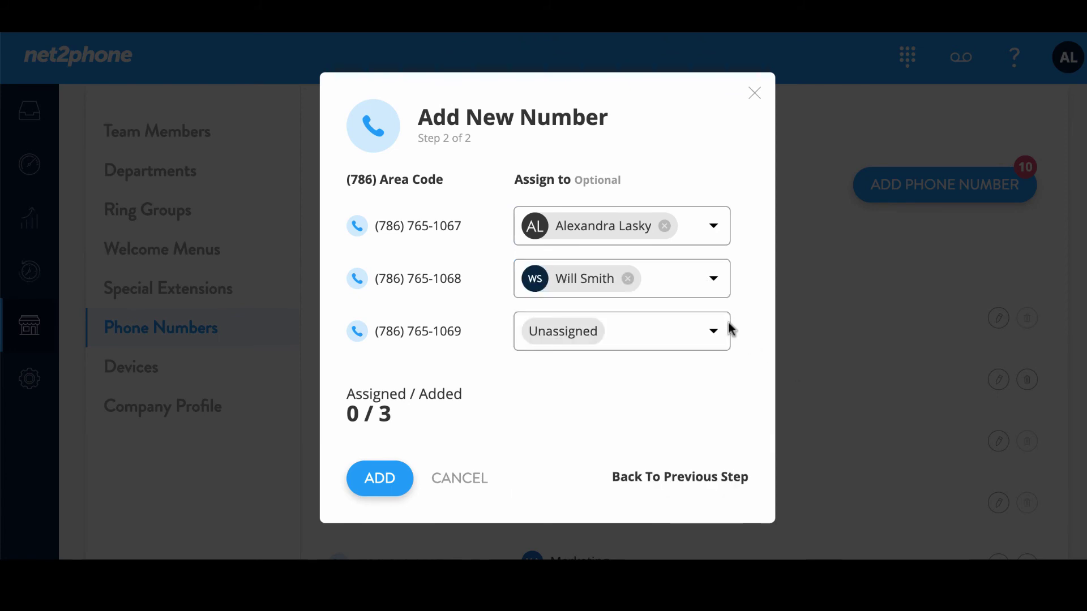
left_click(715, 333)
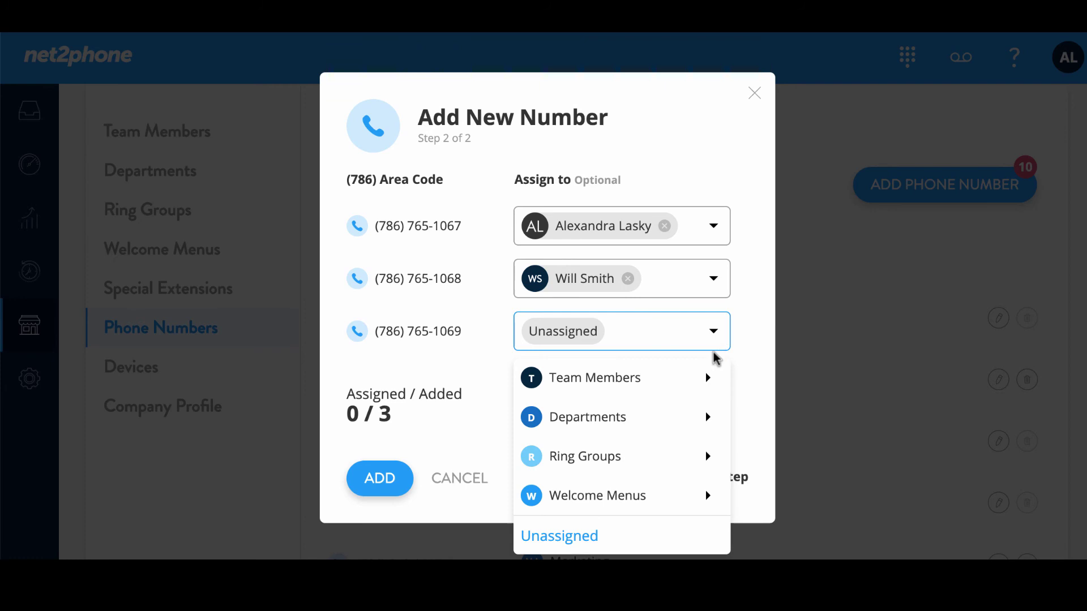
mouse_move(711, 368)
left_click(787, 453)
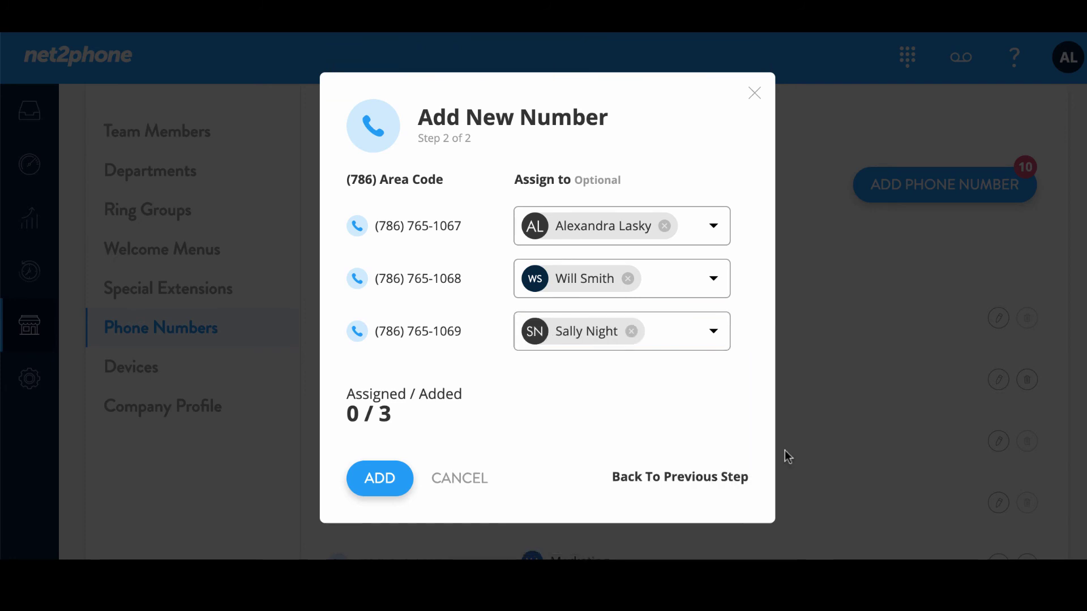
Add the three assigned 786 numbers, then review the Phone Numbers list without changing anything
left_click(388, 486)
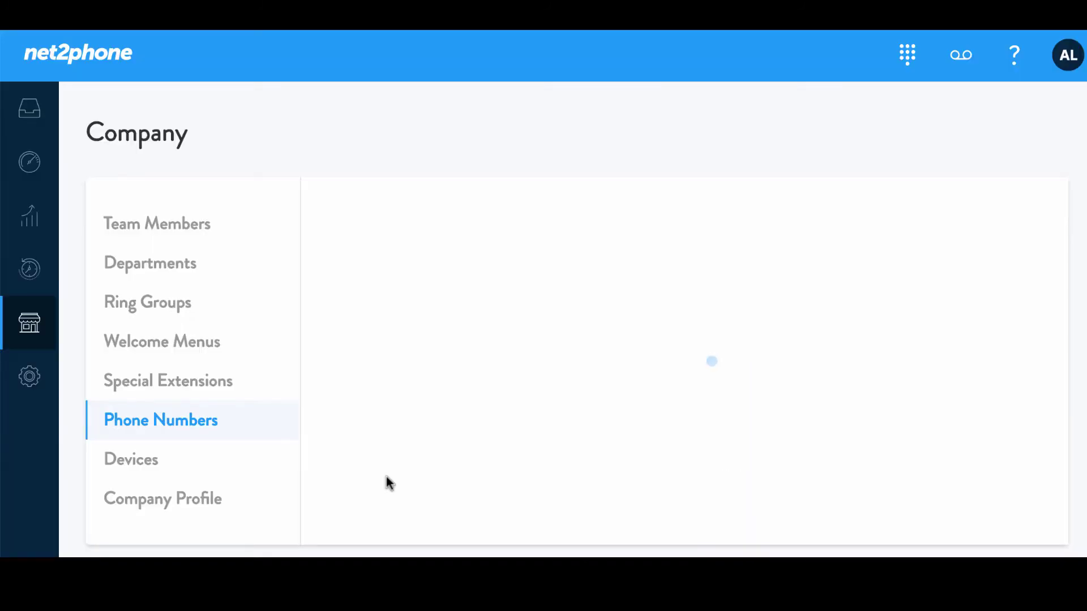
scroll(389, 480, "down", 4)
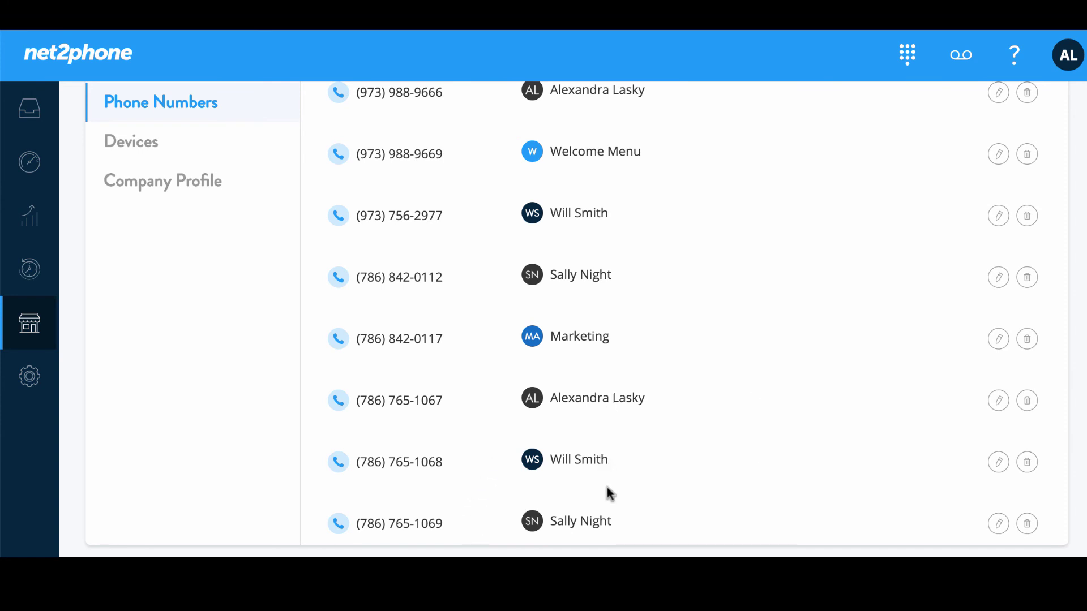
left_click(998, 400)
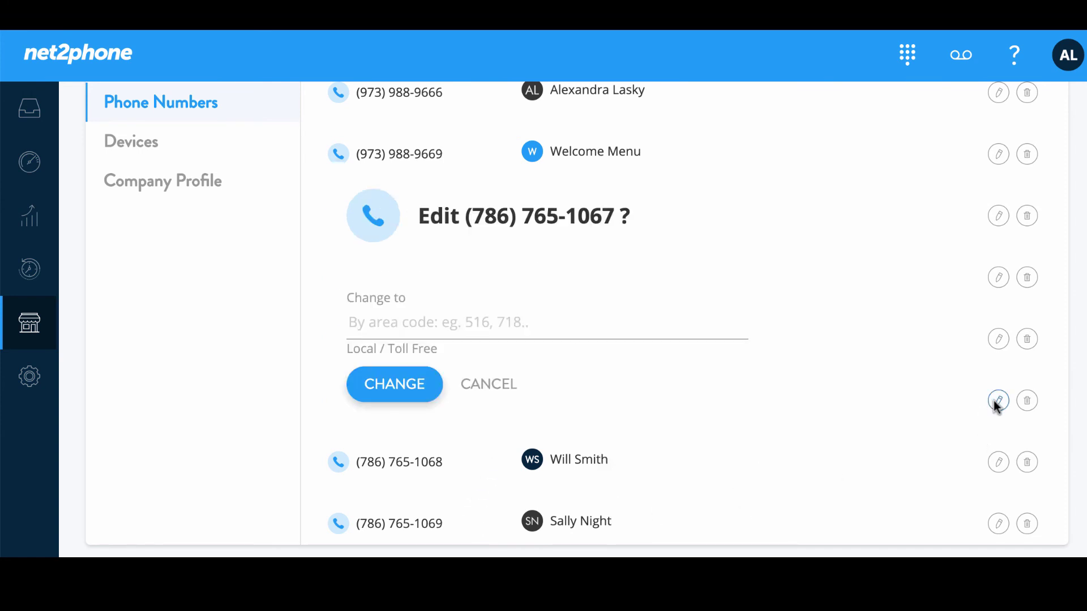
left_click(756, 184)
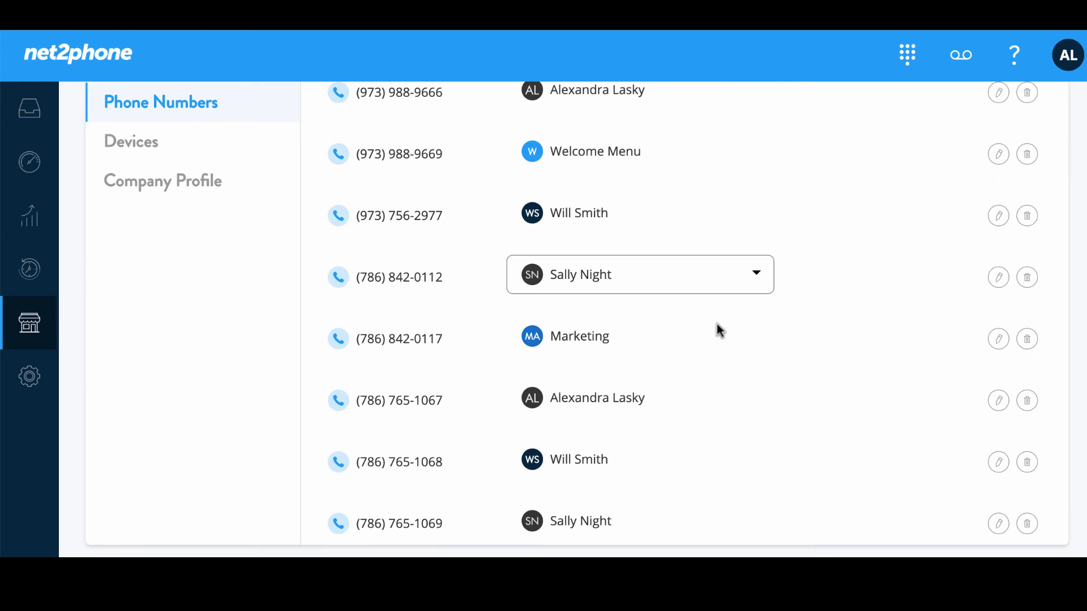
left_click(757, 400)
left_click(828, 359)
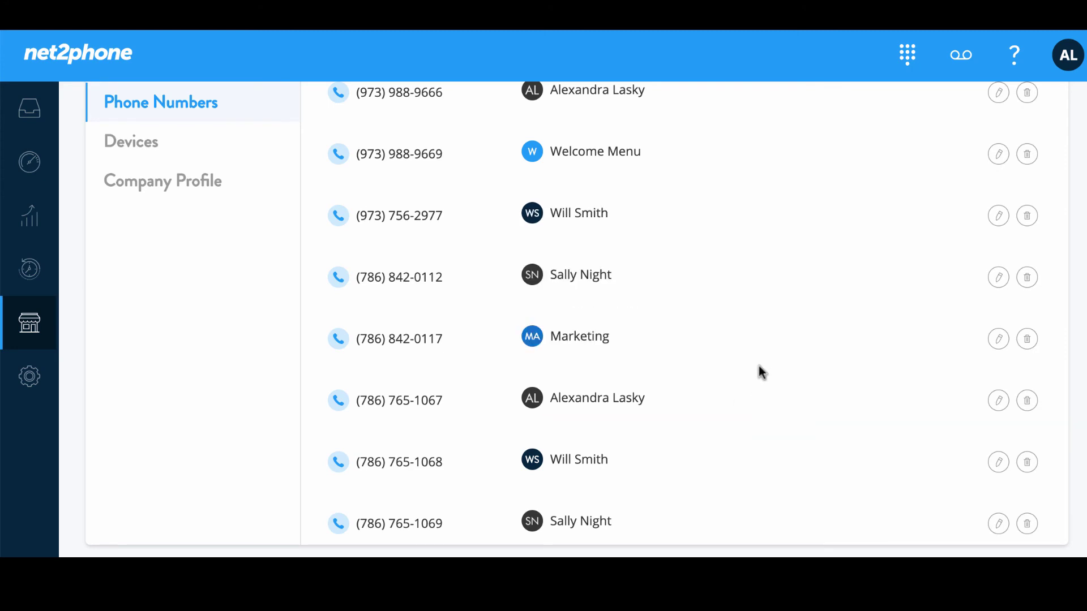
scroll(759, 367, "up", 5)
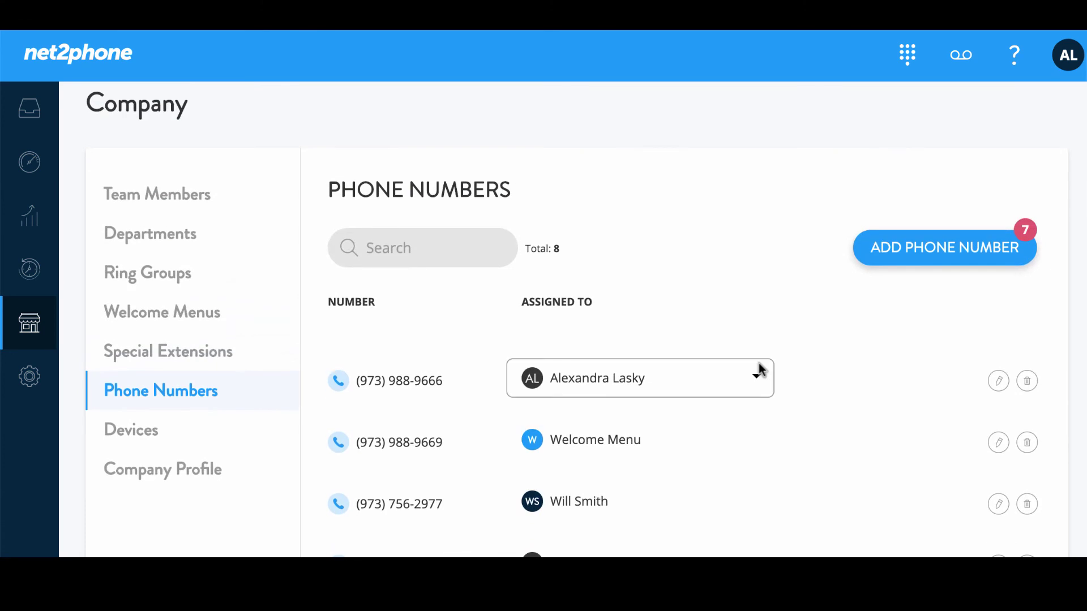
scroll(759, 368, "up", 1)
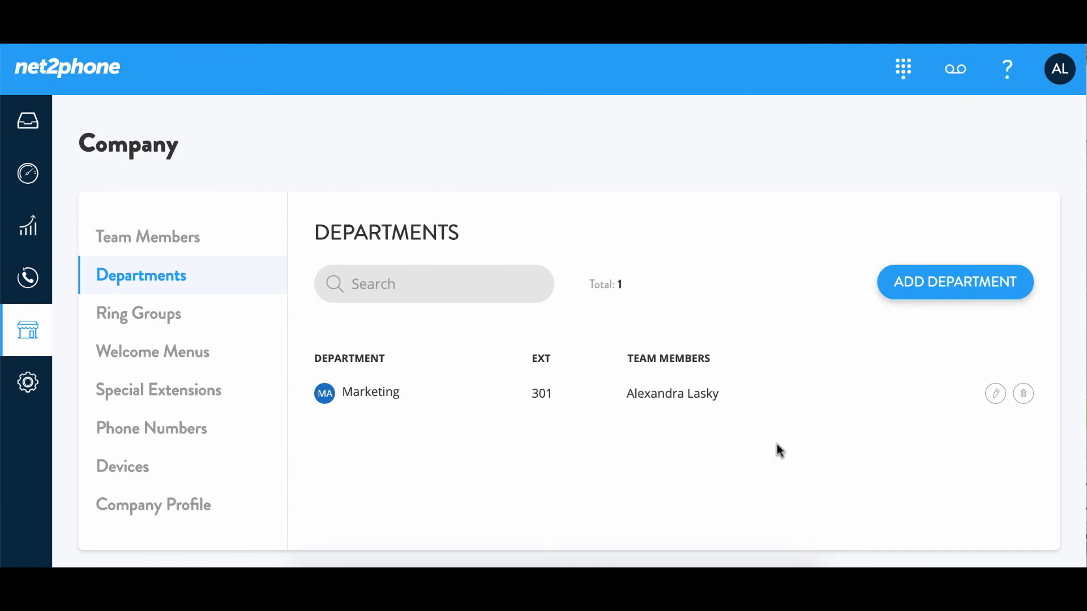
Open the Add Department form, which pre-fills extension 302
left_click(947, 285)
left_click(445, 236)
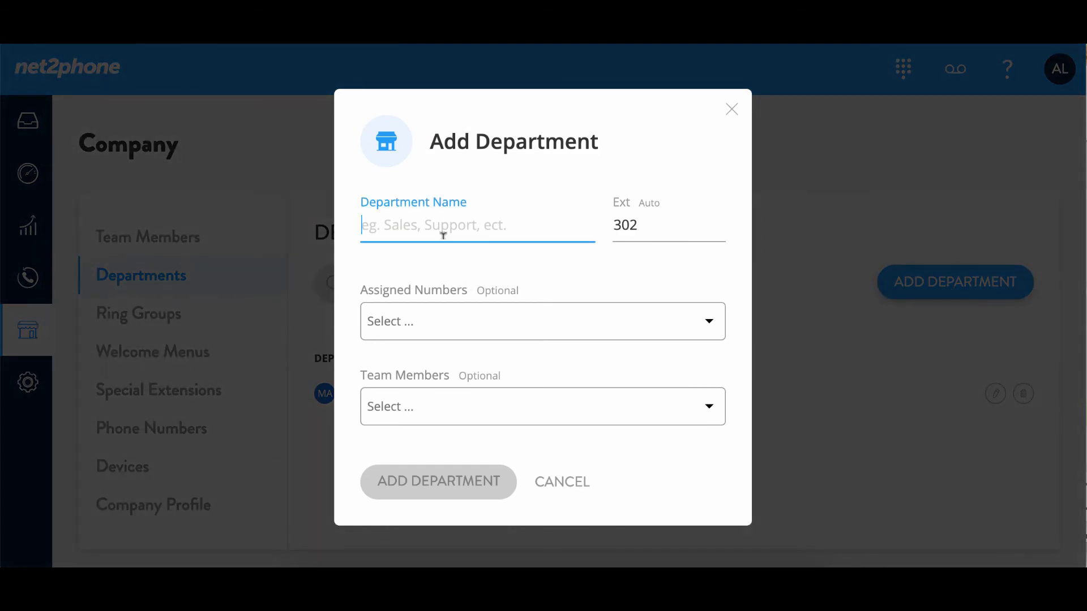
type("Sales")
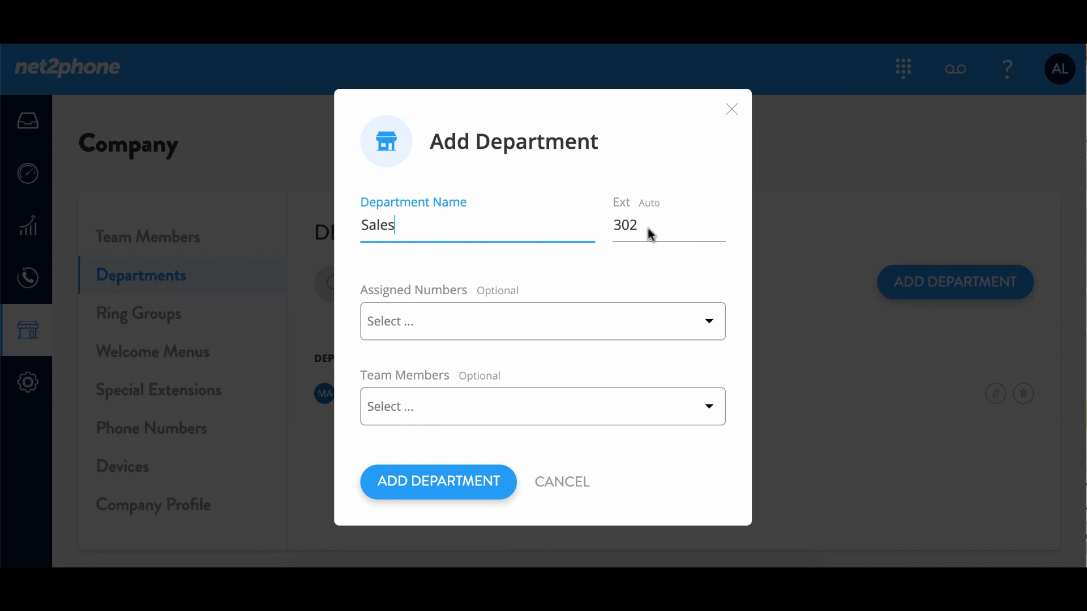
left_click(709, 322)
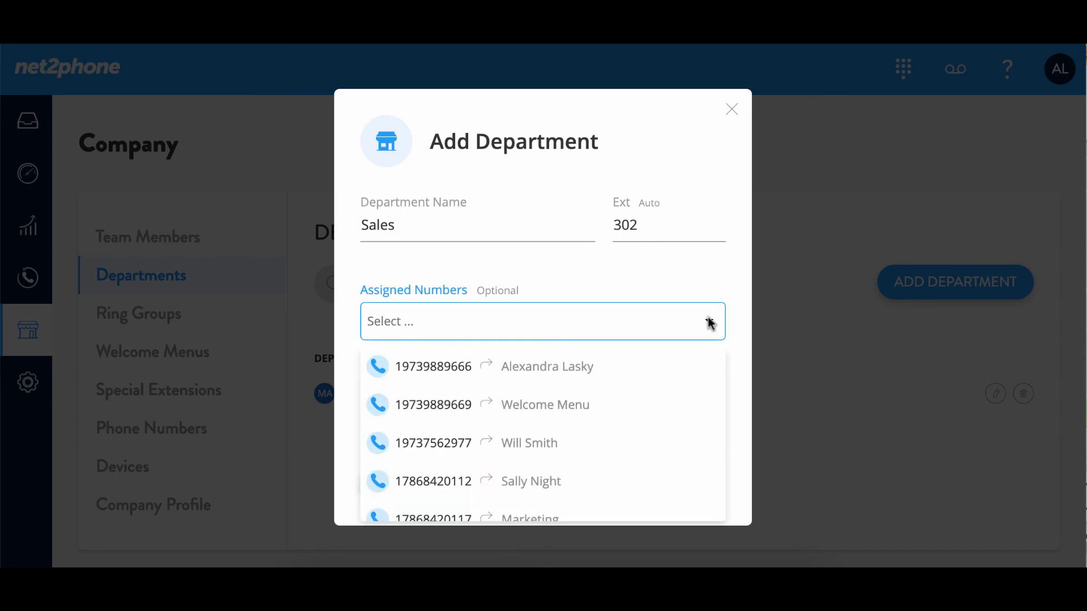
scroll(615, 374, "down", 6)
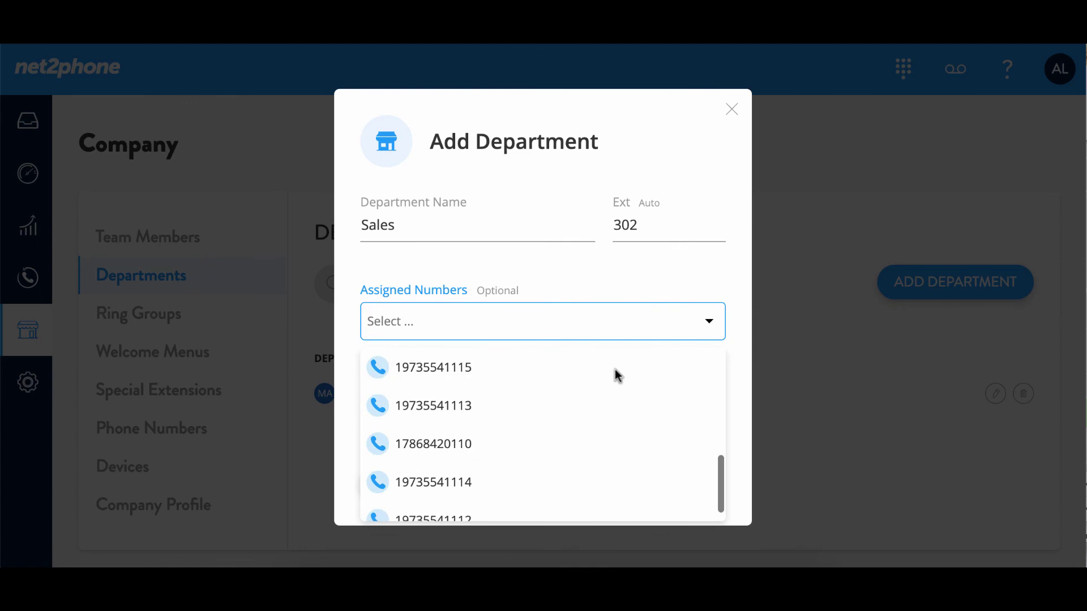
left_click(508, 372)
left_click(634, 276)
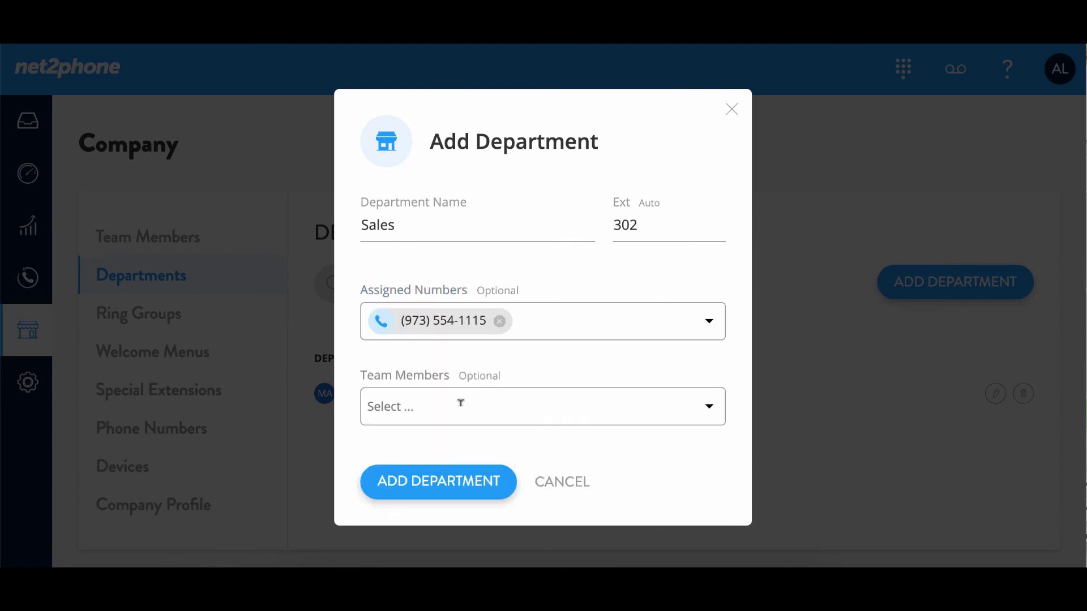
Add the second and third listed team members to Sales and create the department
left_click(708, 406)
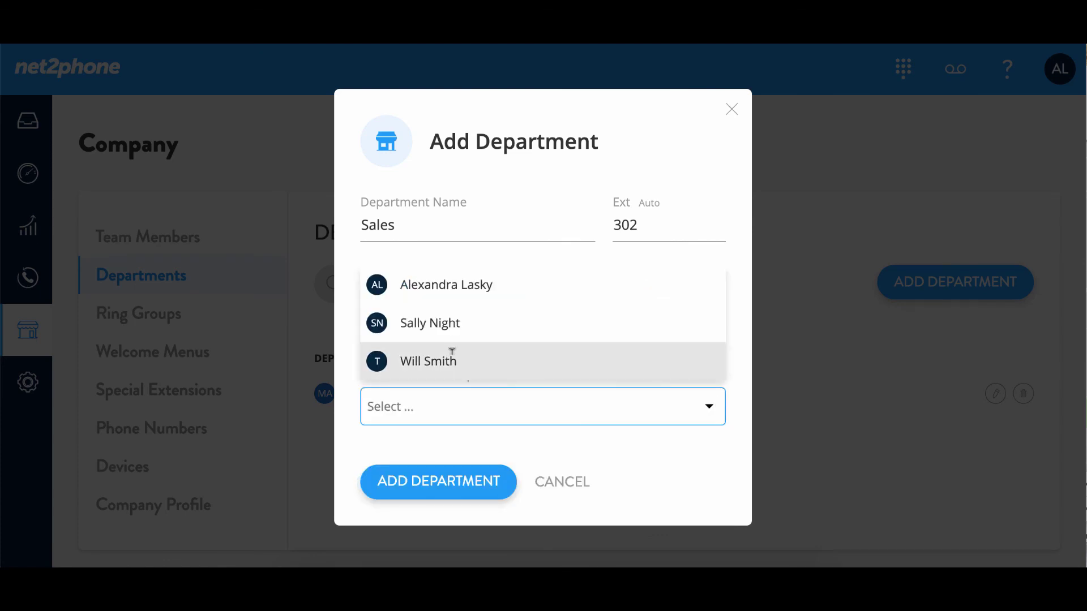
left_click(442, 318)
left_click(449, 354)
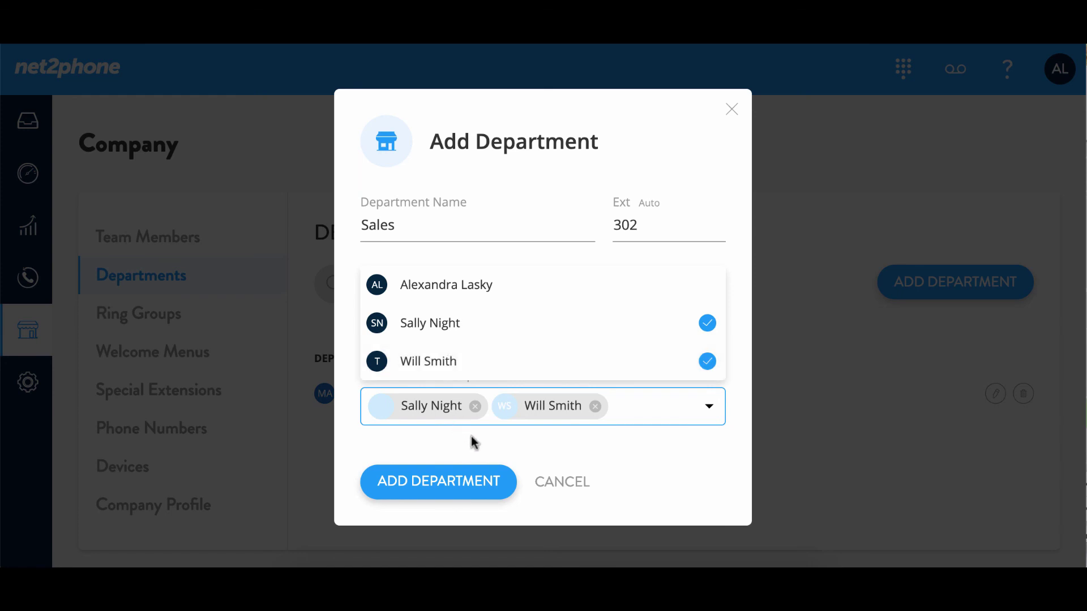
left_click(531, 452)
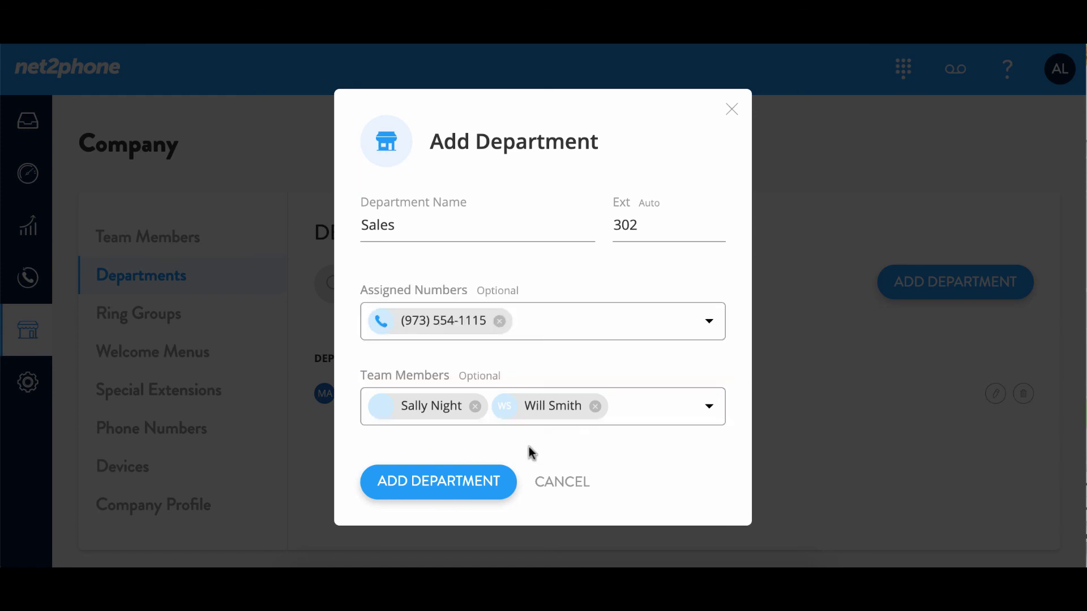
left_click(444, 482)
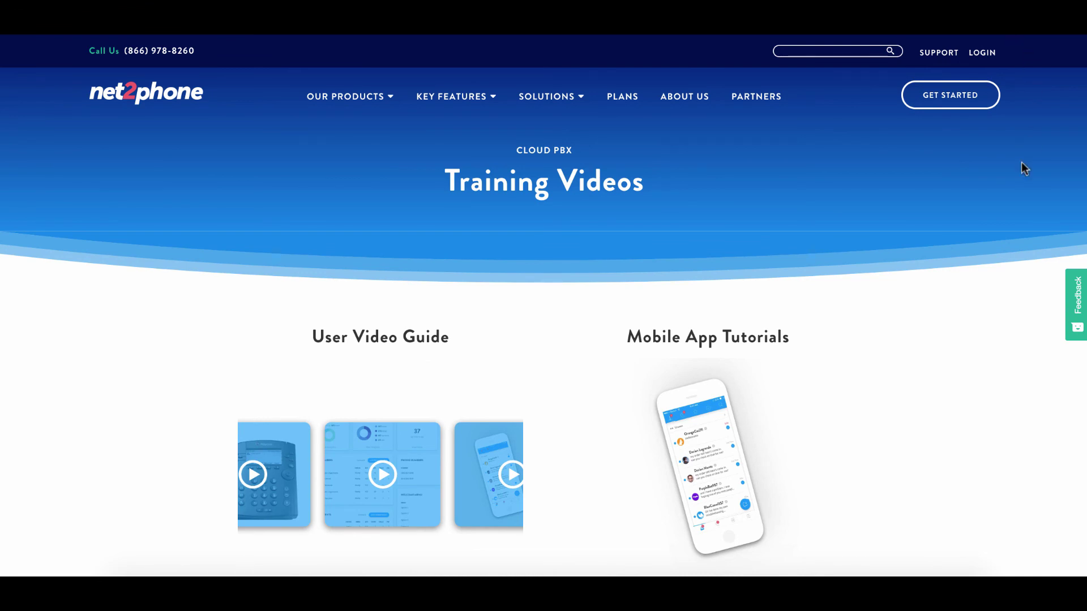
scroll(1021, 162, "down", 5)
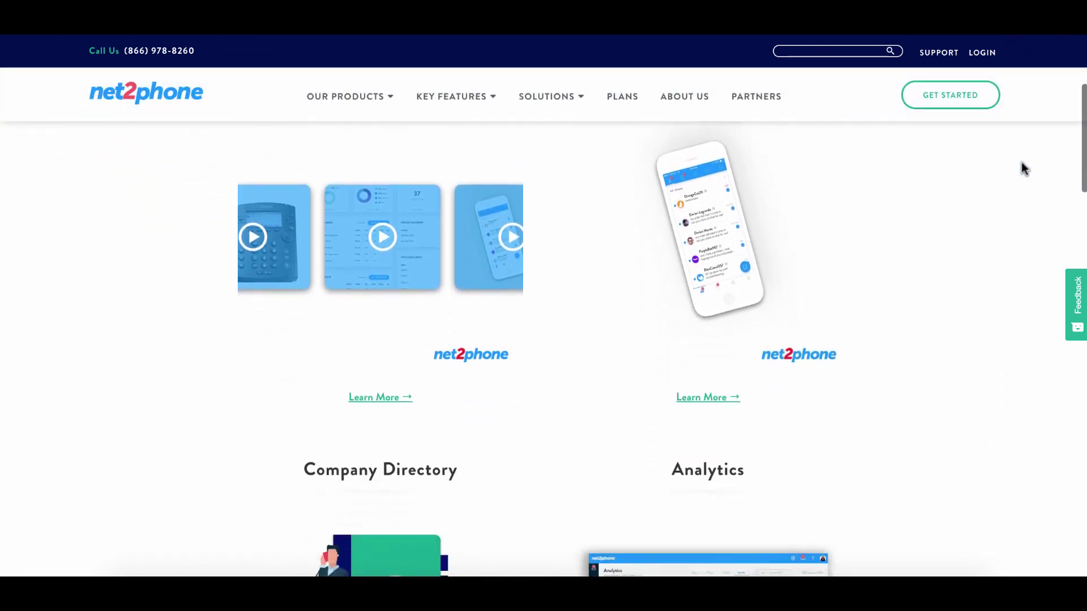
scroll(1023, 167, "down", 4)
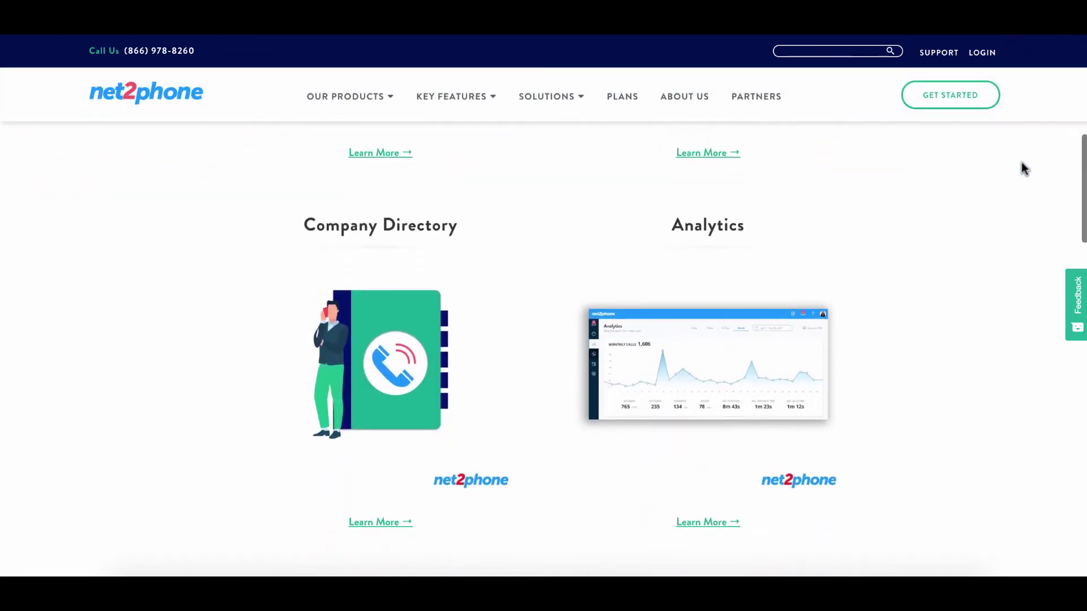
scroll(1023, 168, "down", 4)
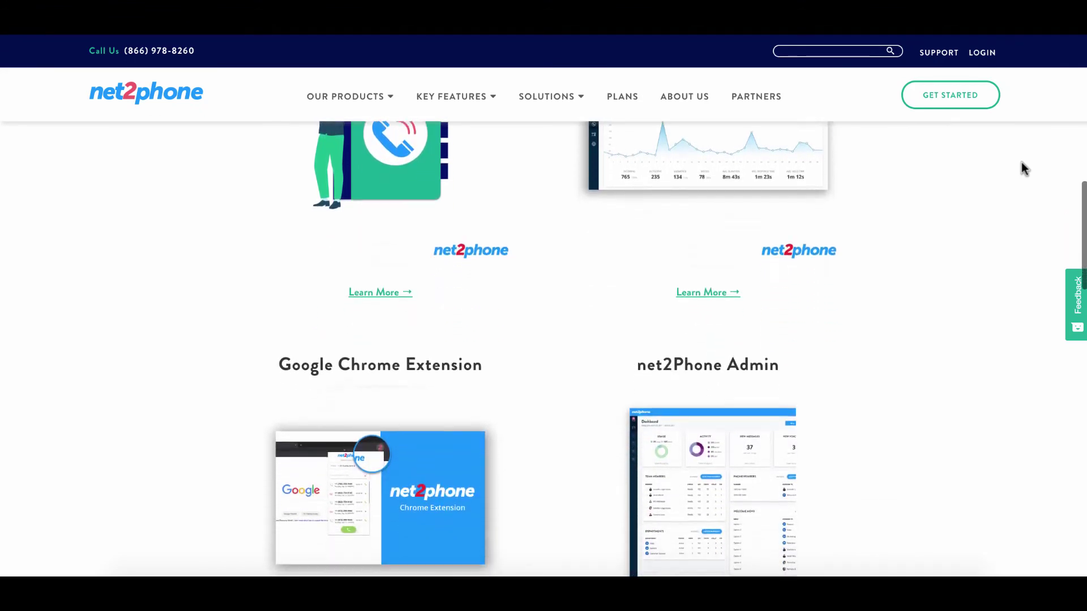
scroll(1021, 166, "down", 1)
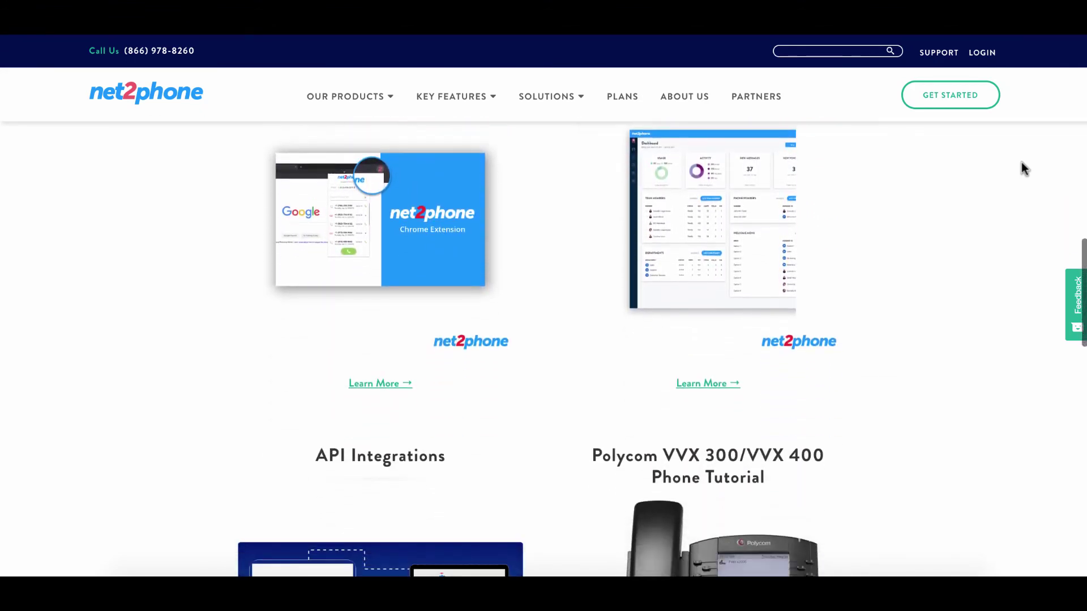
scroll(1025, 169, "down", 2)
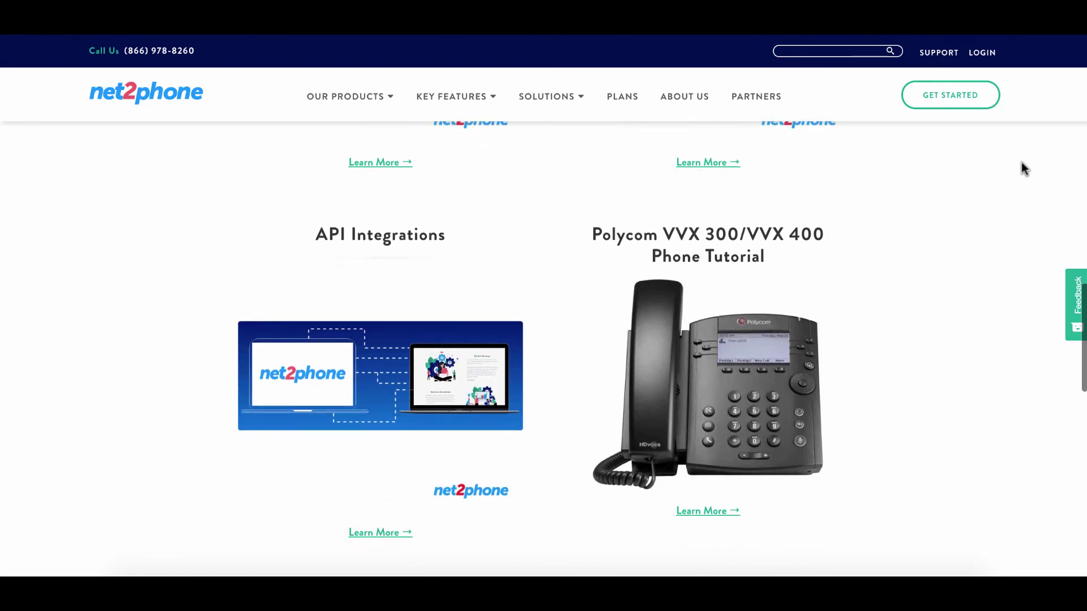
scroll(1025, 169, "down", 3)
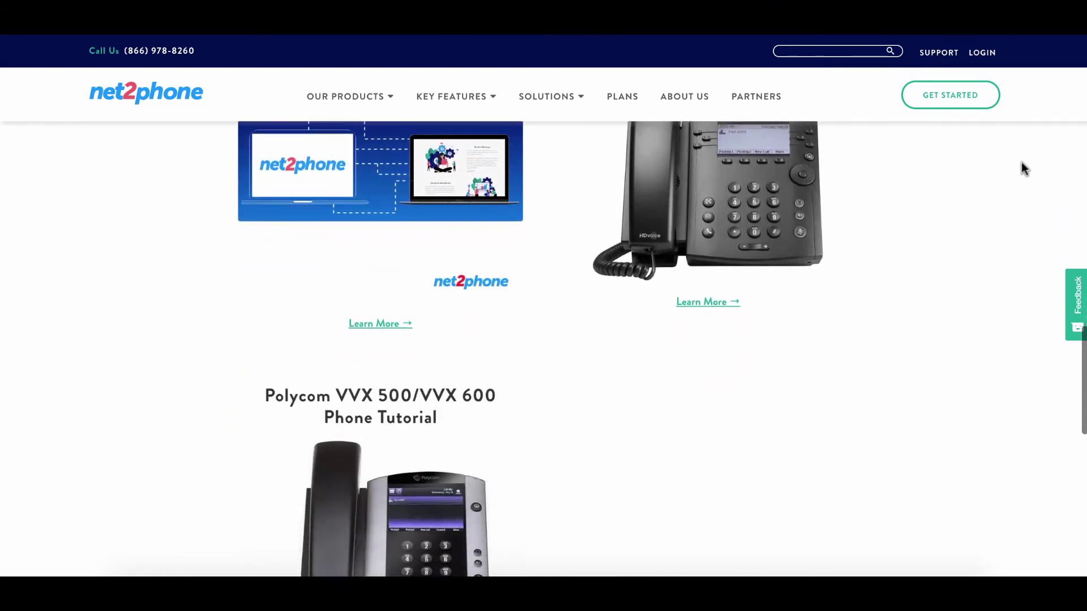
scroll(1024, 169, "down", 2)
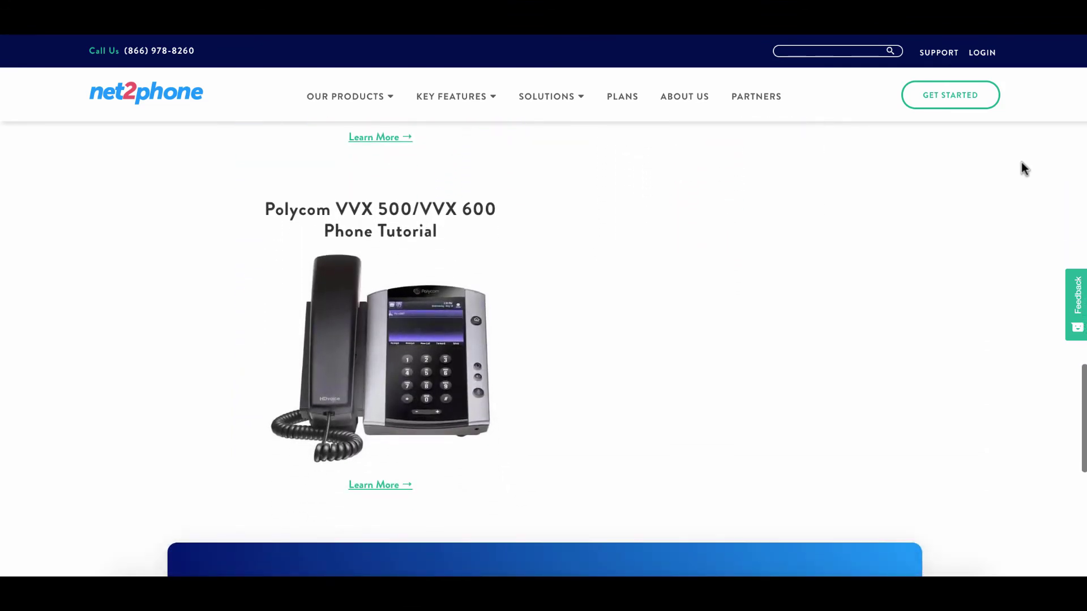
scroll(1025, 169, "up", 15)
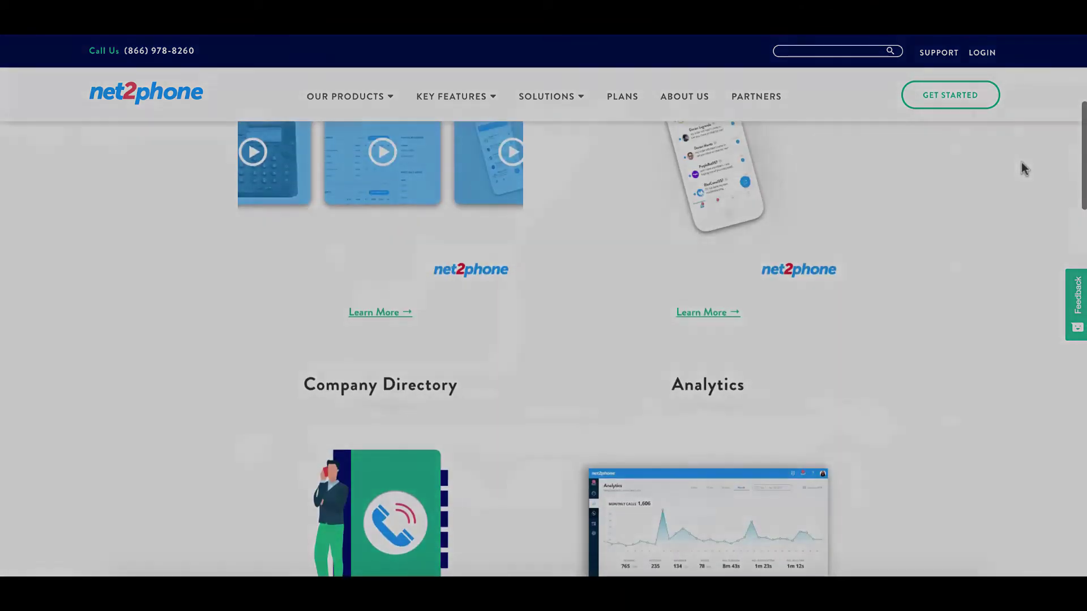